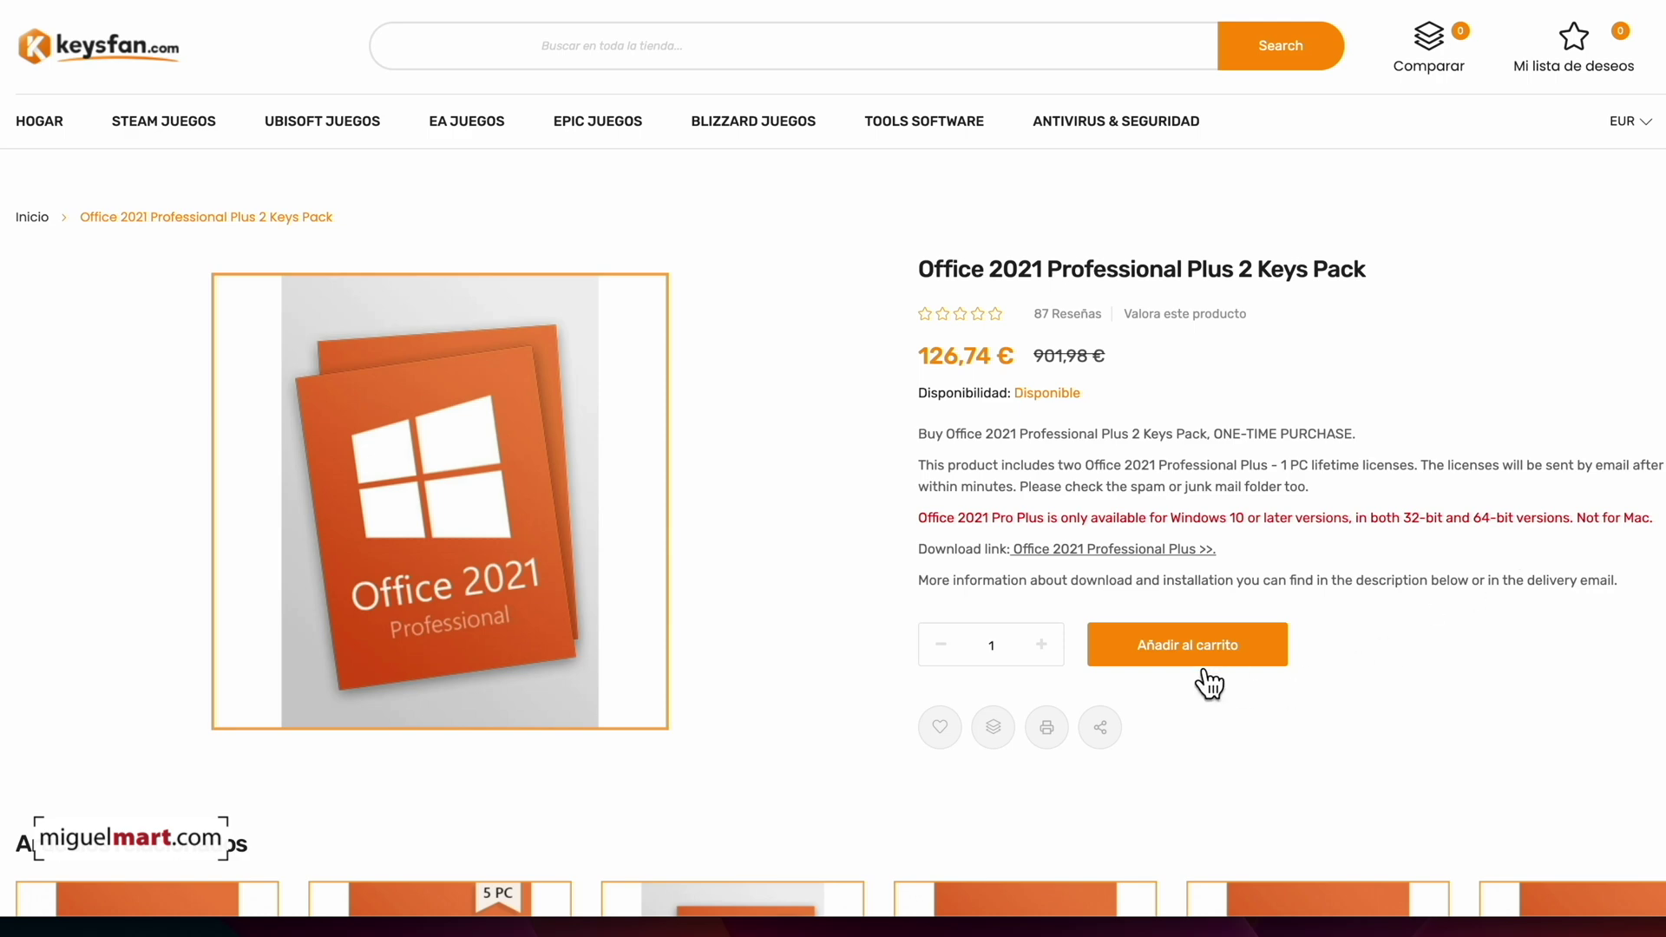
- Add the Office 2021 Professional Plus 2 Keys Pack to the cart and apply discount code MMV62 to the order
{"action": "left_click", "coordinate": [1178, 646]}
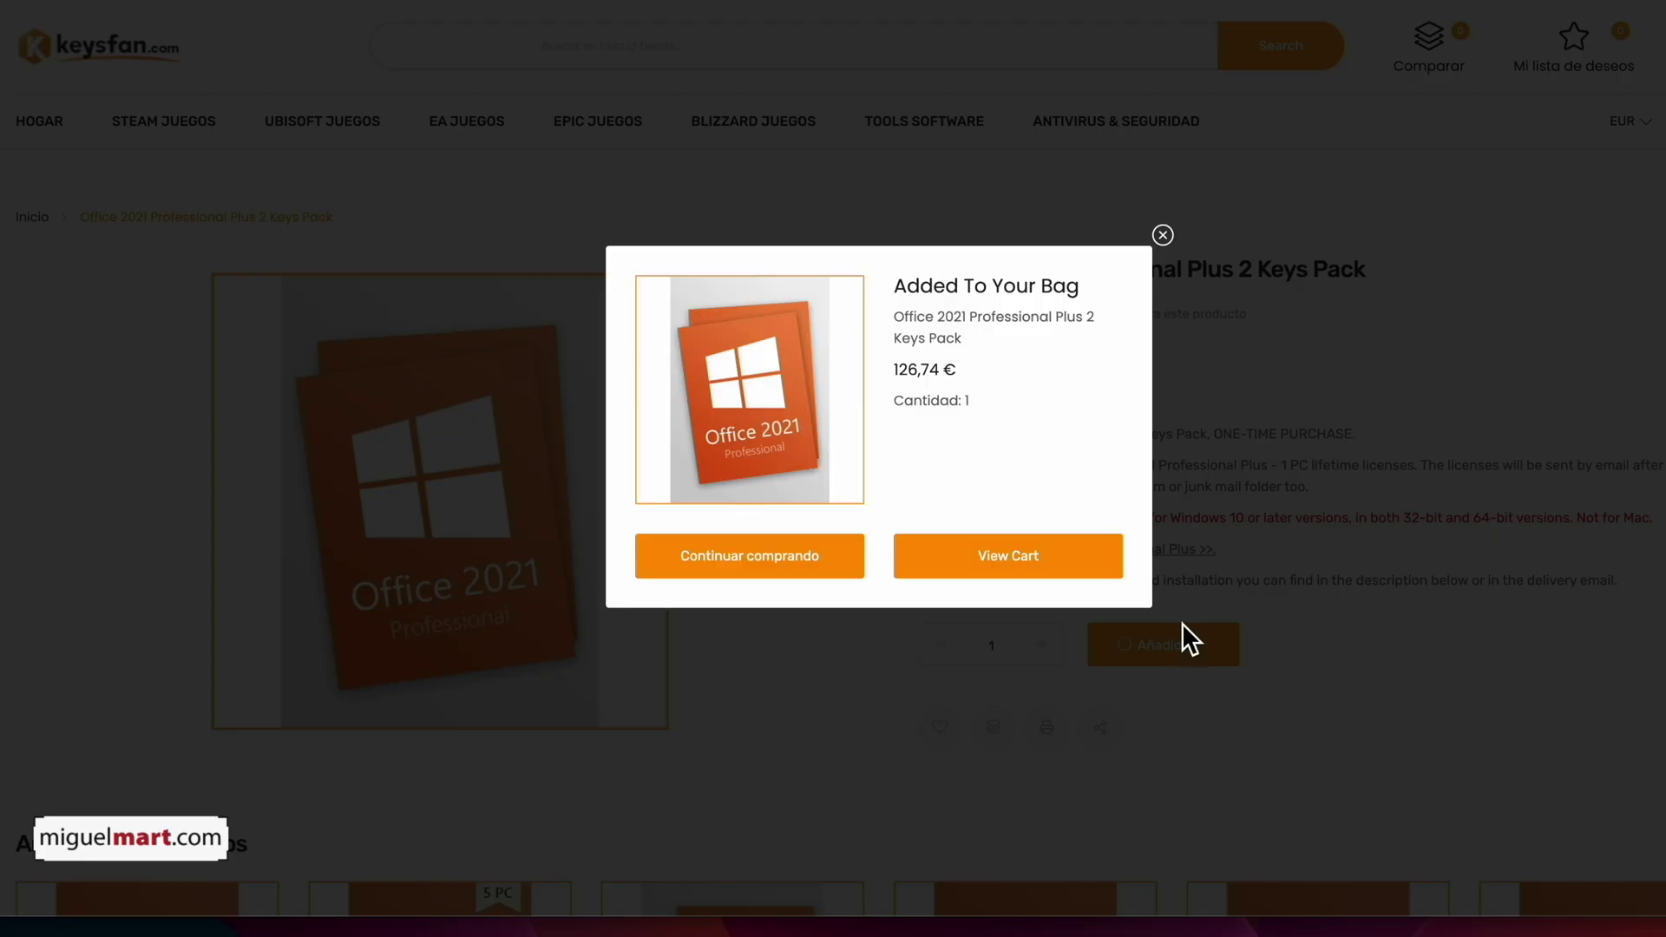
{"action": "left_click", "coordinate": [1034, 573]}
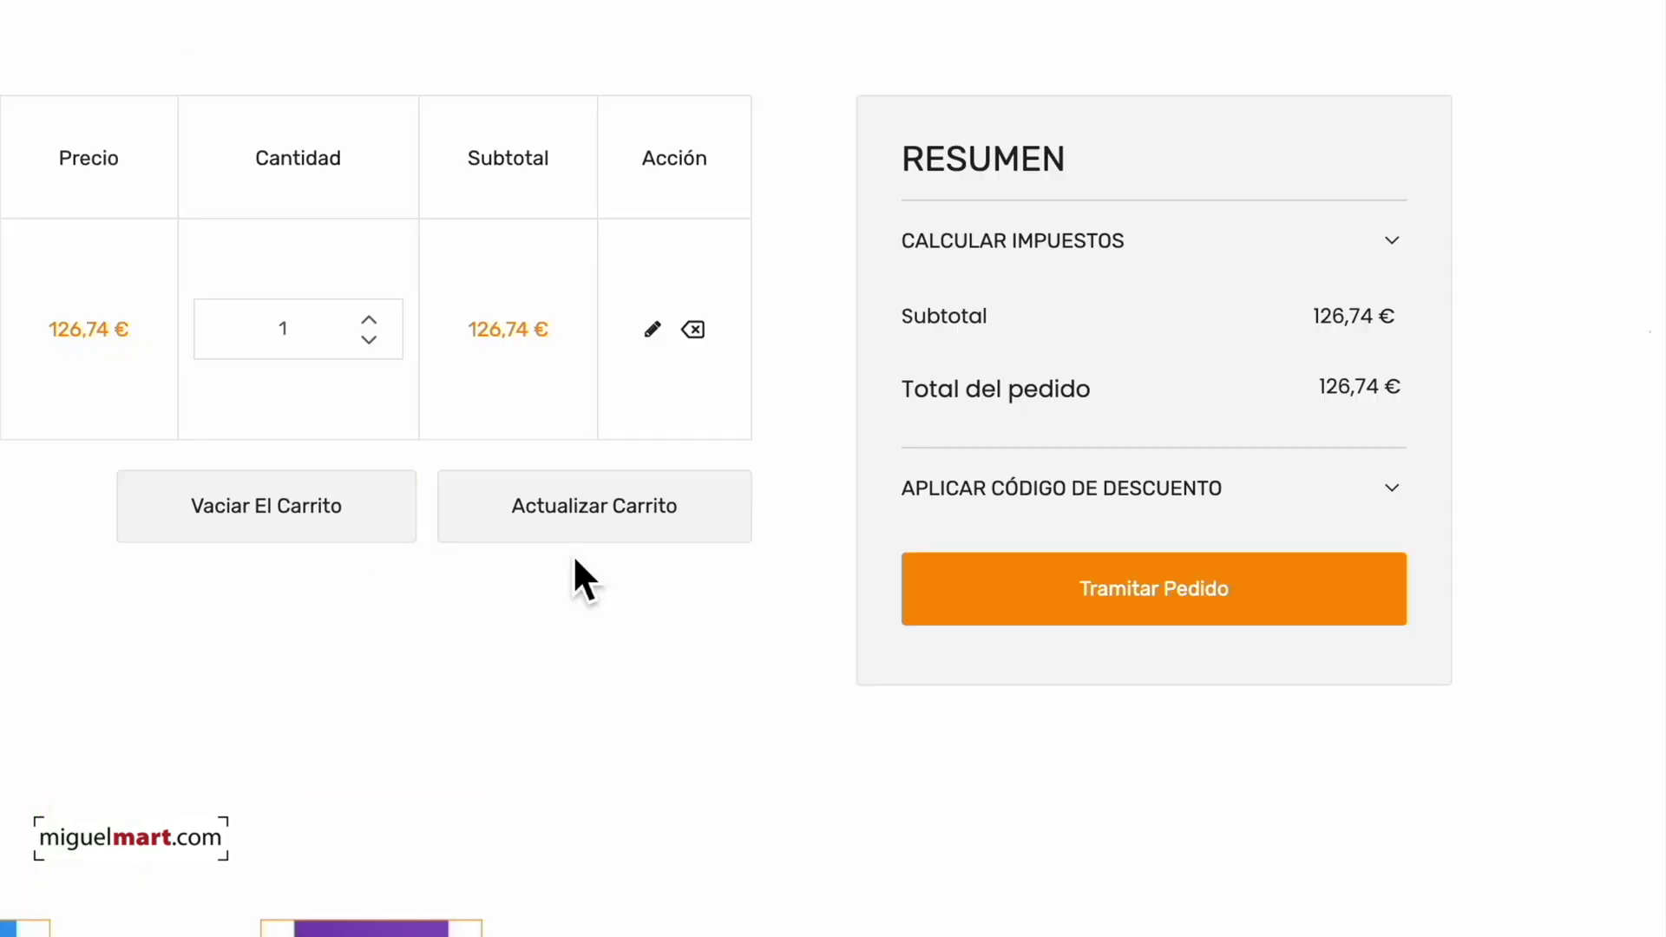
{"action": "left_click", "coordinate": [1180, 493]}
{"action": "left_click", "coordinate": [1117, 629]}
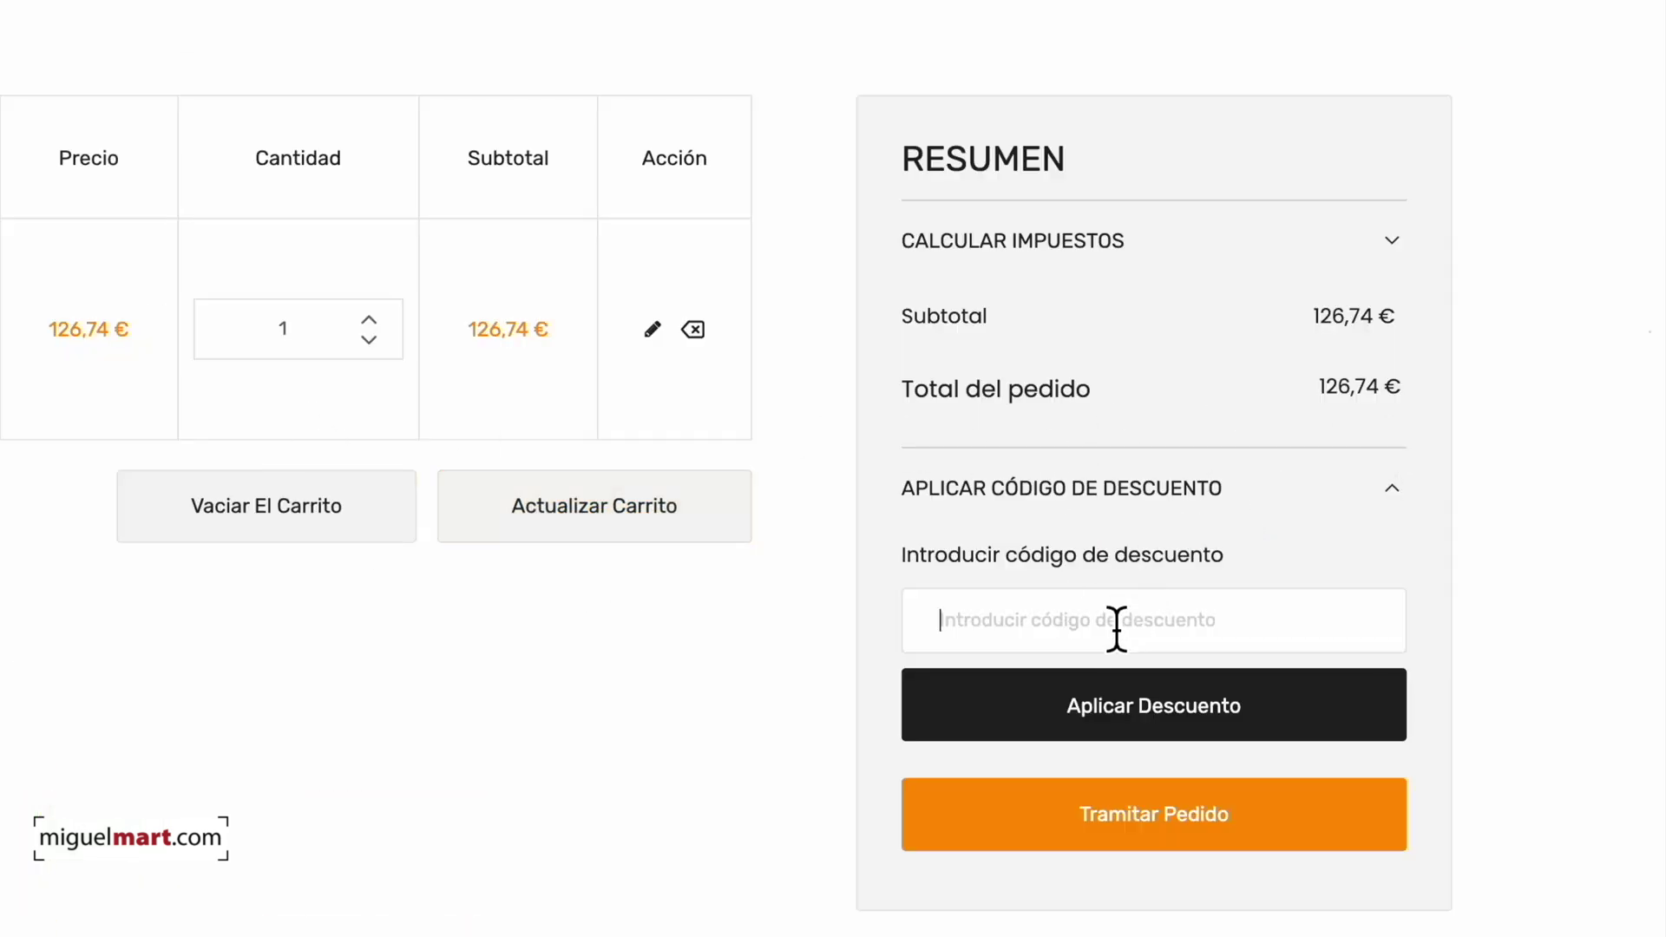
{"action": "type", "text": "MMV62"}
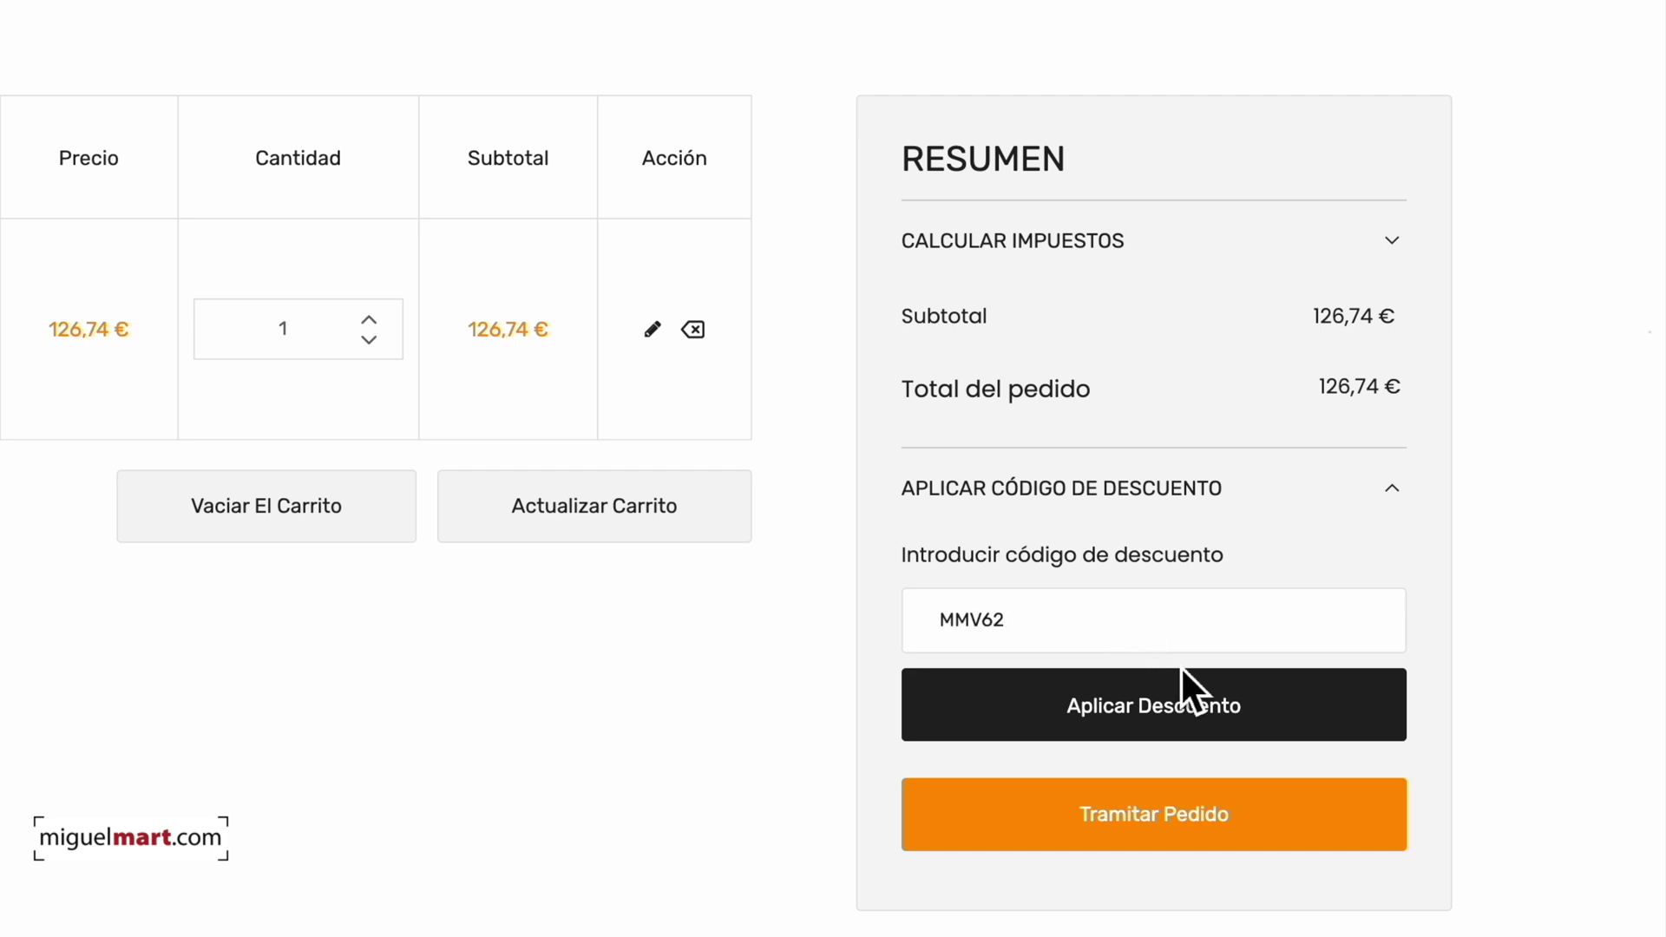
{"action": "left_click", "coordinate": [1220, 713]}
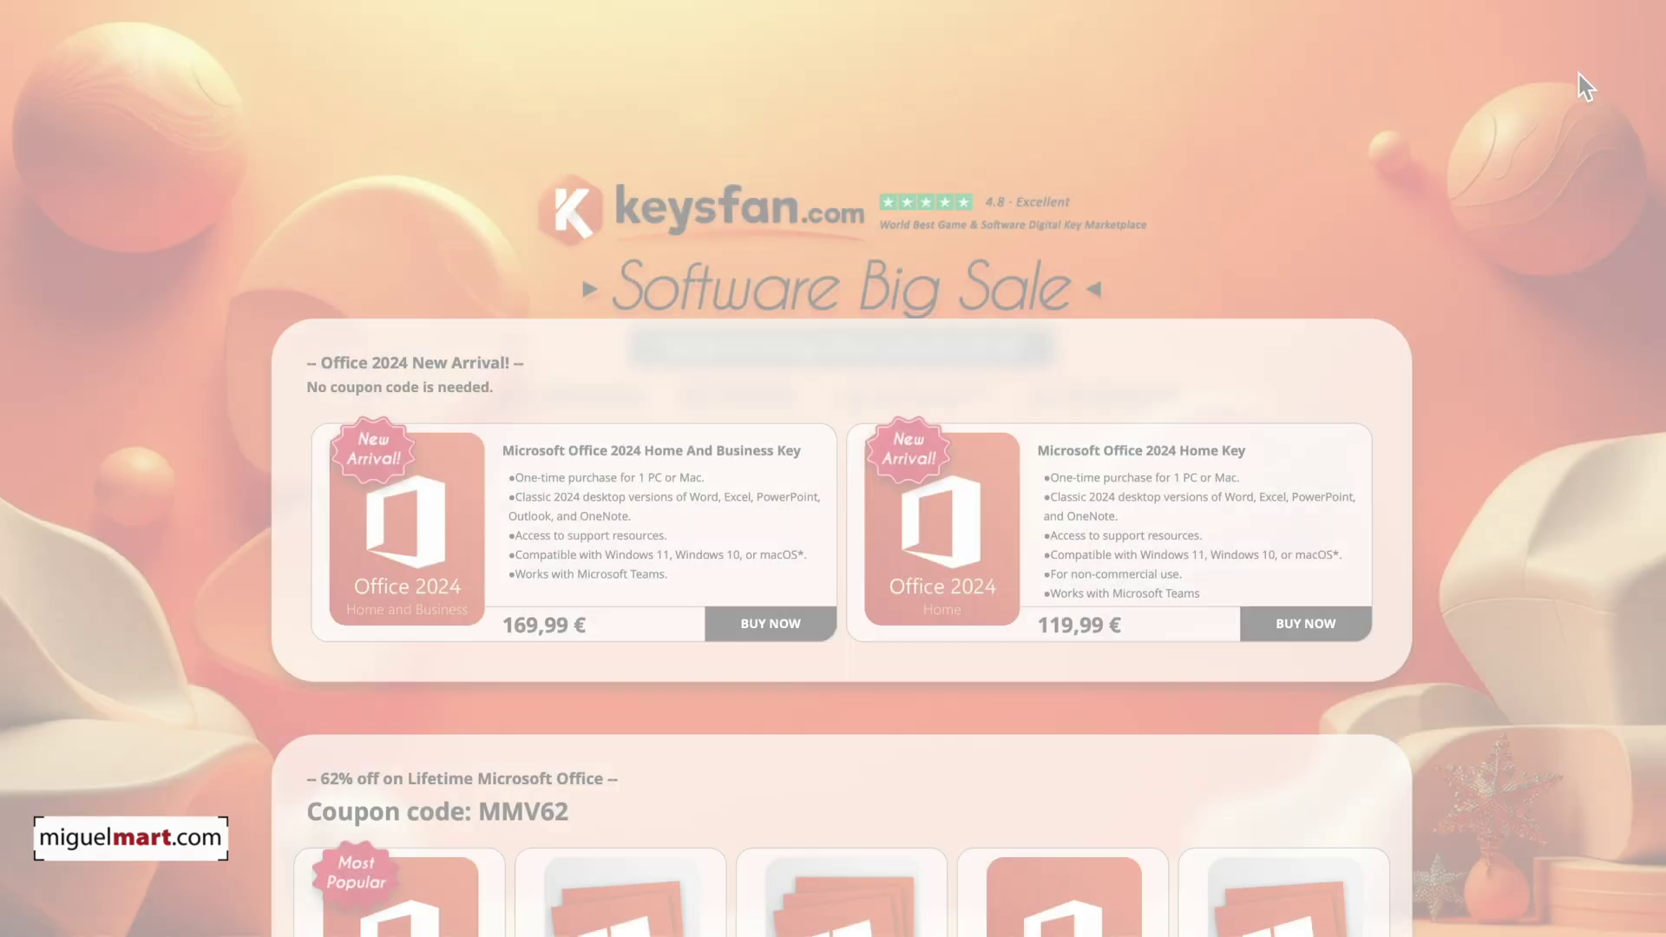
- Look through the Keysfan sale page's Office and Windows offers, checking their prices and coupon codes
{"action": "scroll", "coordinate": [1578, 71], "scroll_direction": "down", "scroll_amount": 5}
{"action": "scroll", "coordinate": [1577, 71], "scroll_direction": "down", "scroll_amount": 5}
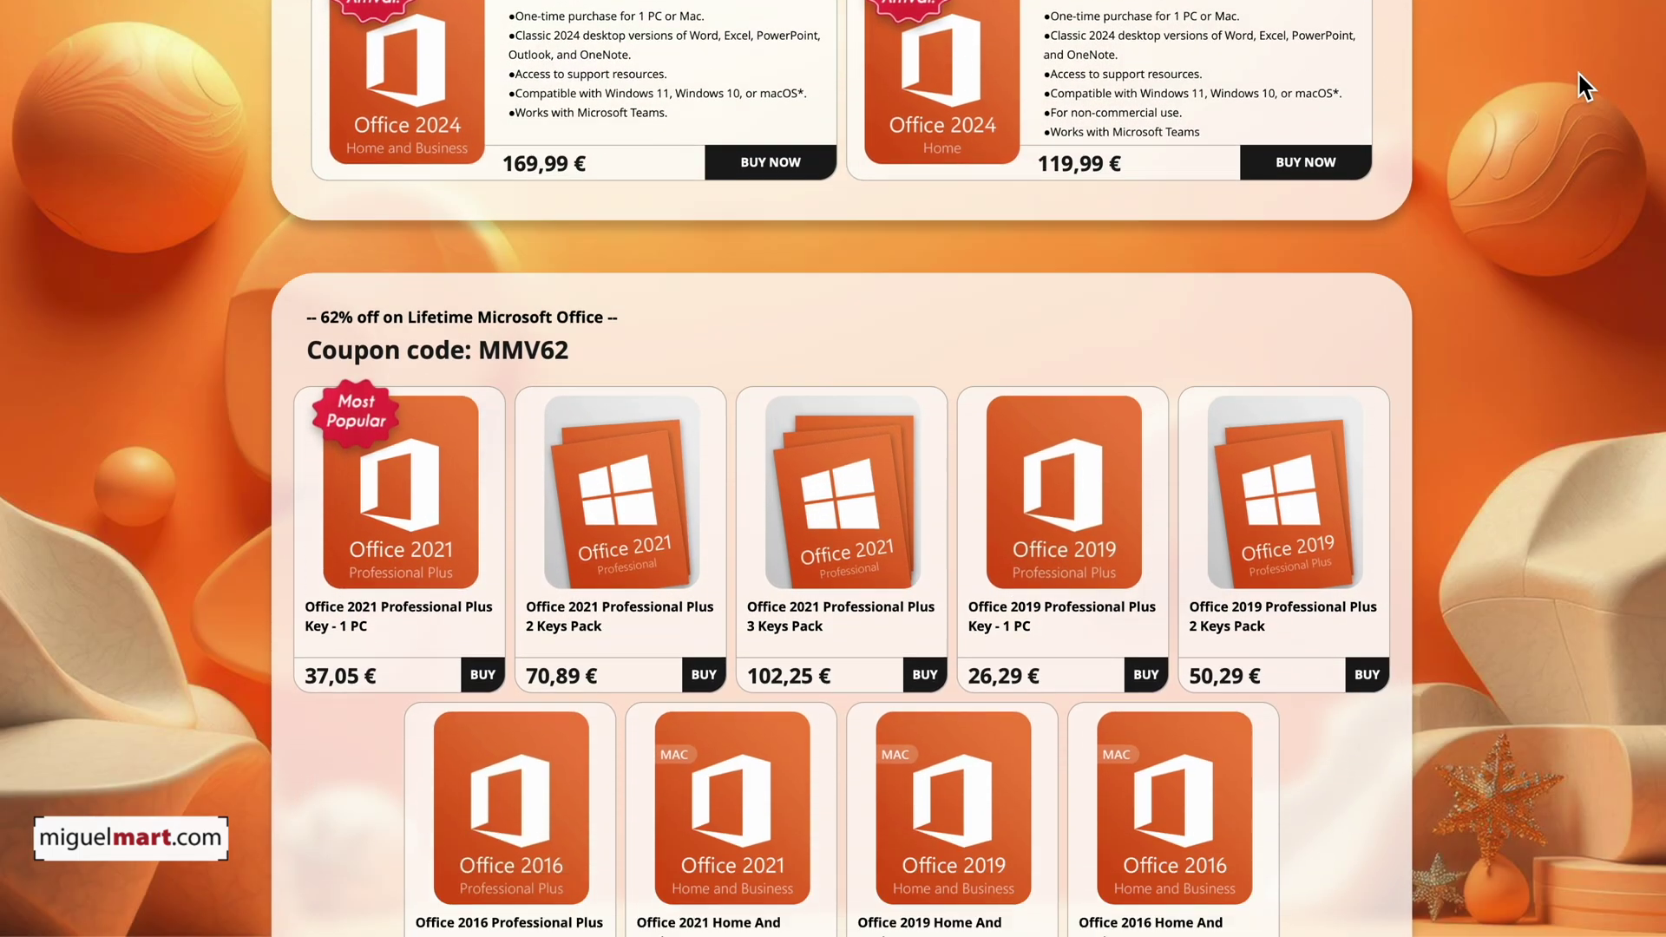
{"action": "scroll", "coordinate": [1577, 71], "scroll_direction": "down", "scroll_amount": 8}
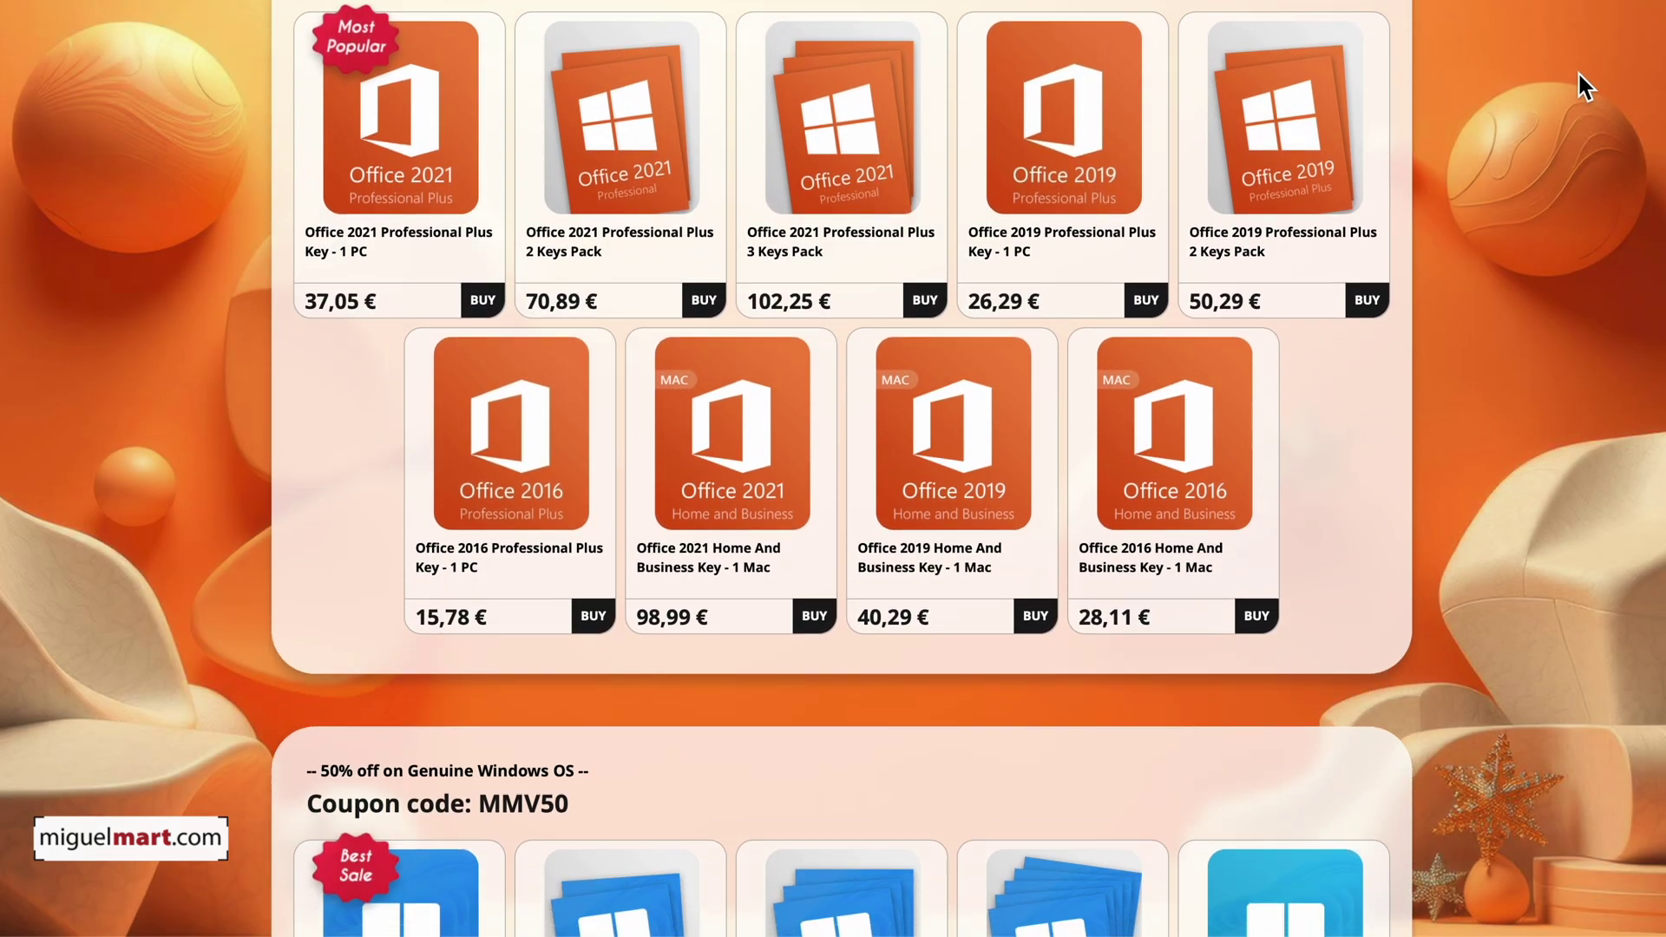
{"action": "scroll", "coordinate": [1577, 71], "scroll_direction": "down", "scroll_amount": 10}
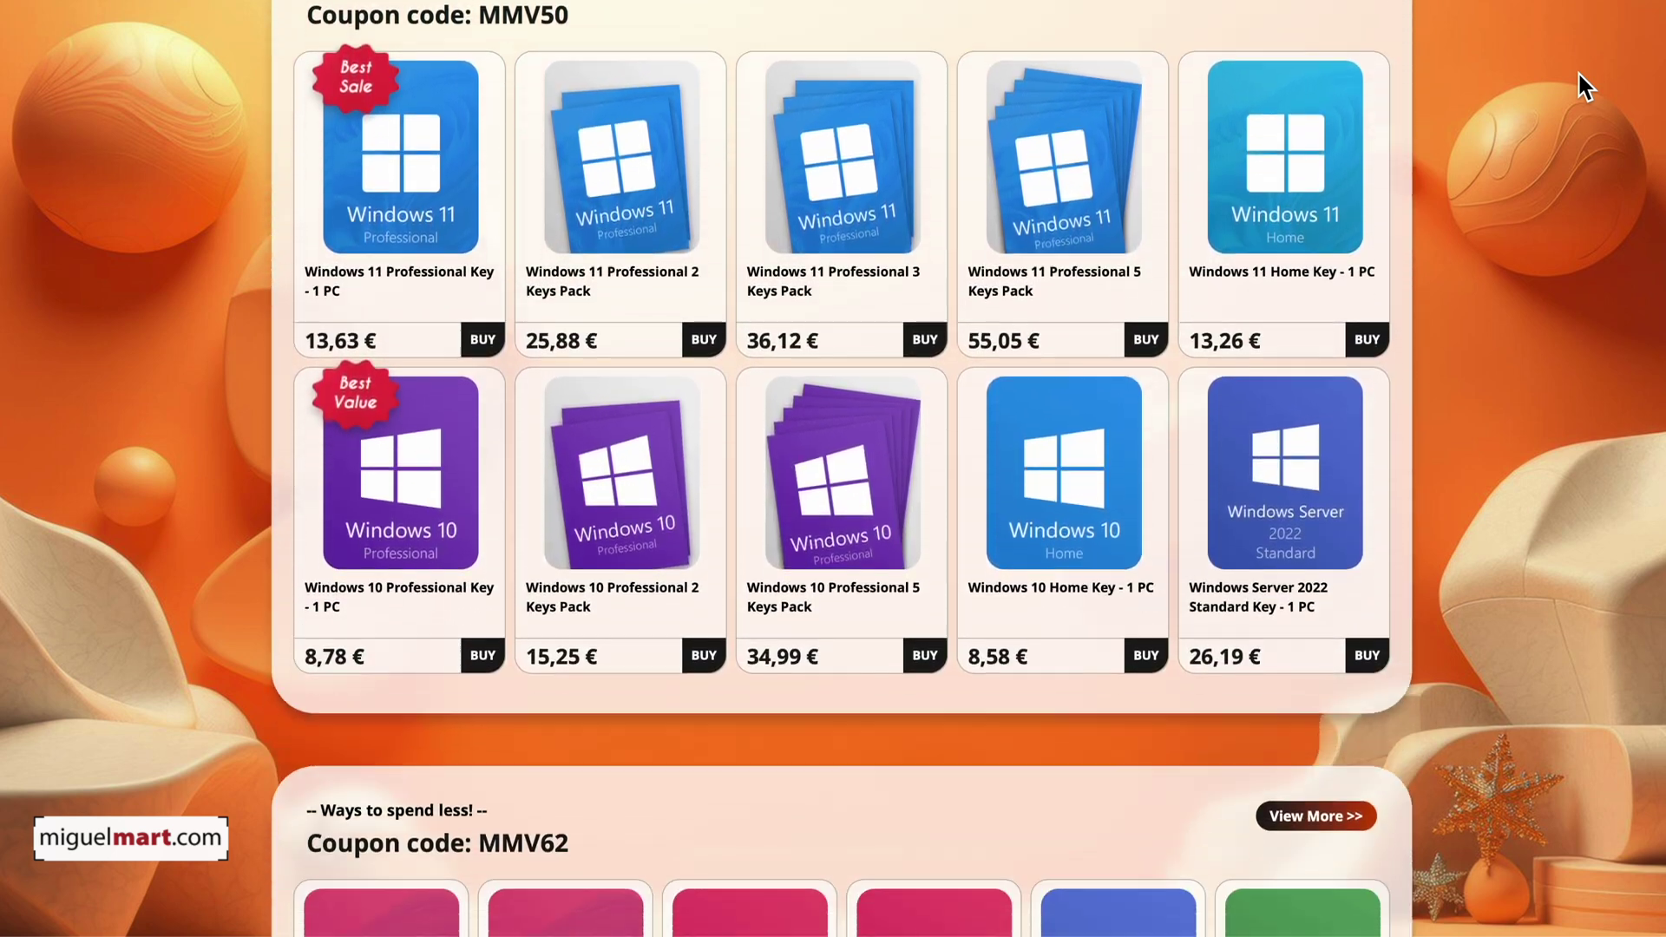
{"action": "scroll", "coordinate": [1578, 71], "scroll_direction": "down", "scroll_amount": 14}
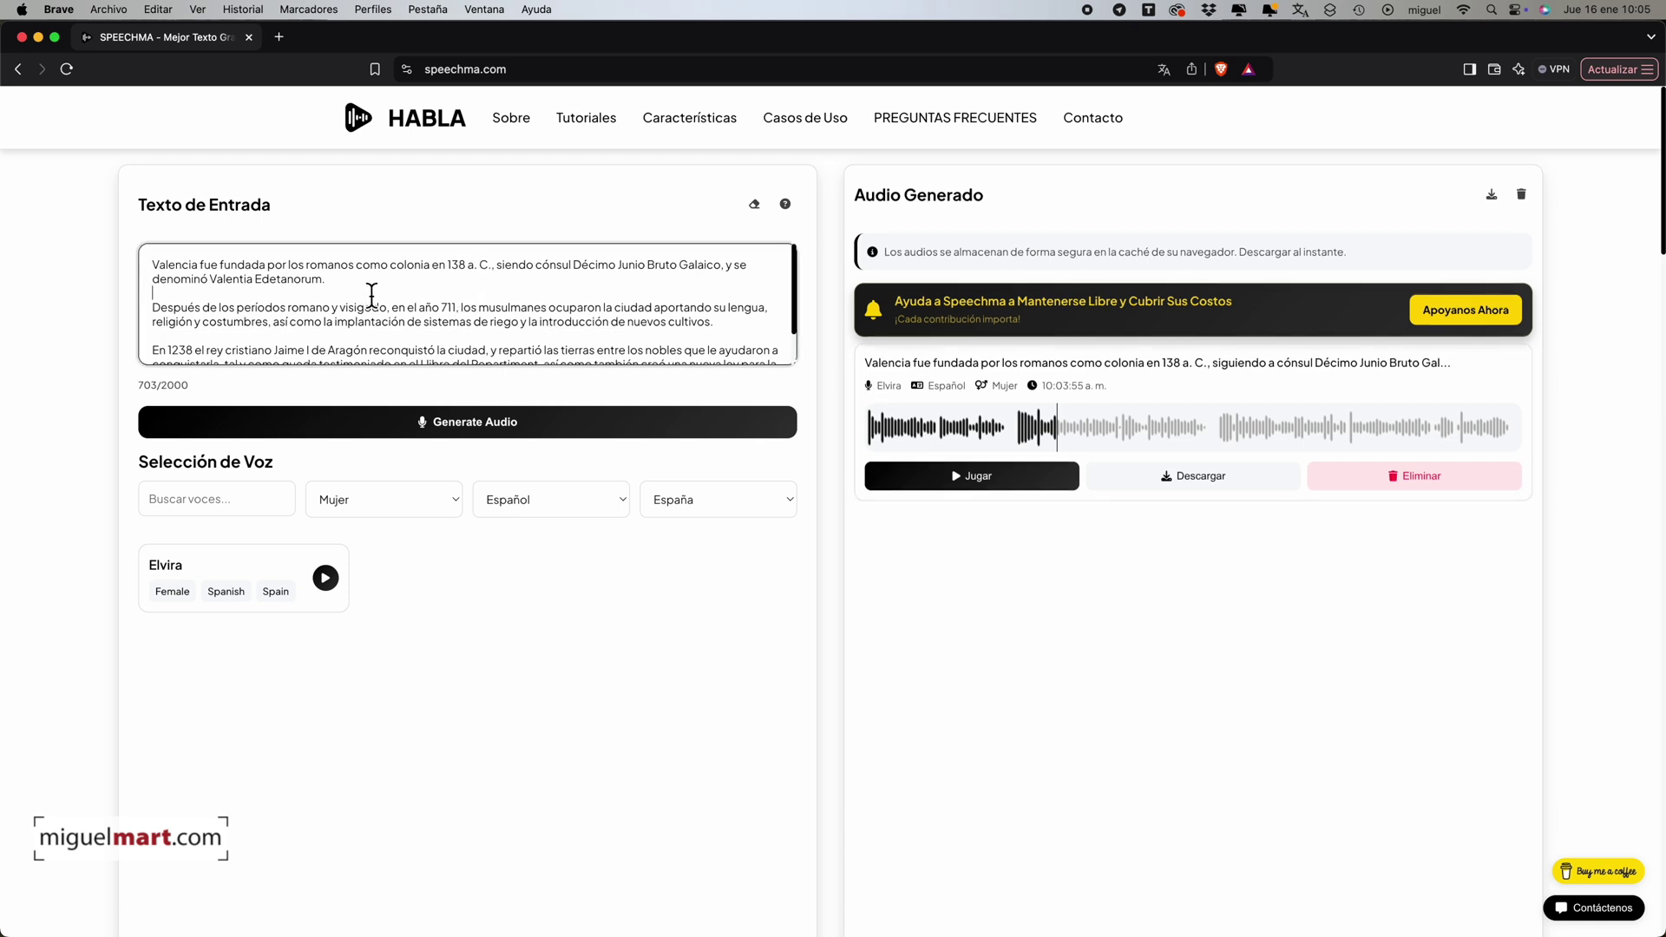
- Switch to Speechma and read through the Spanish text about Valencia's history in the input text box
{"action": "left_click", "coordinate": [521, 352]}
{"action": "scroll", "coordinate": [521, 347], "scroll_direction": "down", "scroll_amount": 1}
{"action": "scroll", "coordinate": [608, 347], "scroll_direction": "up", "scroll_amount": 2}
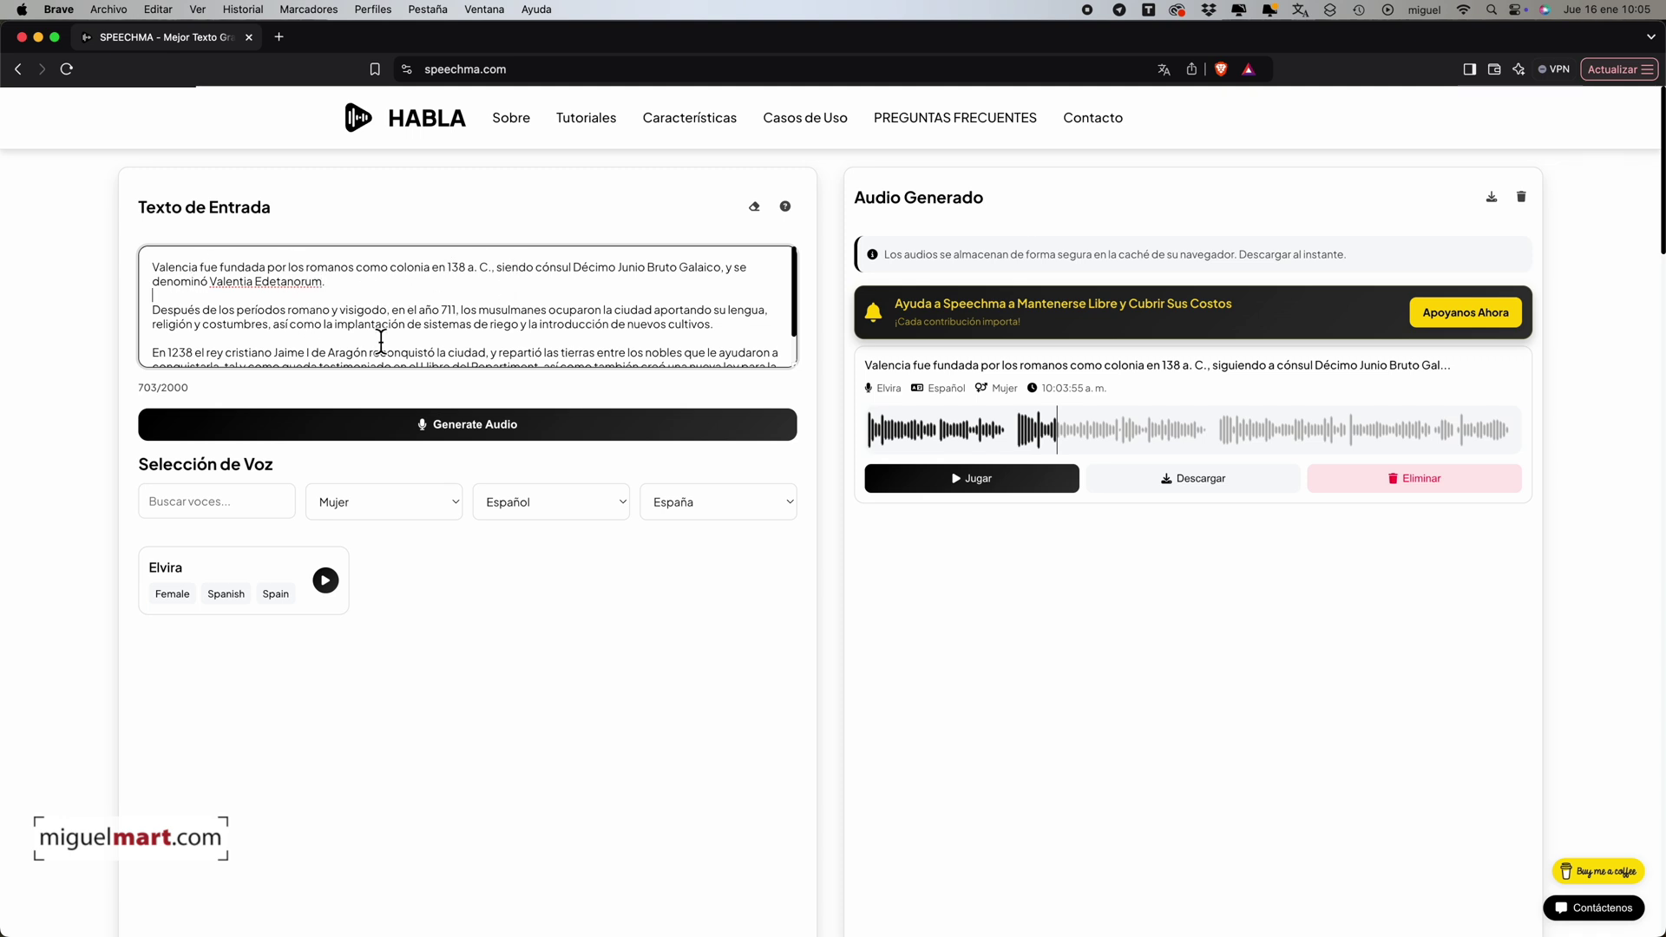
{"action": "scroll", "coordinate": [520, 347], "scroll_direction": "down", "scroll_amount": 1}
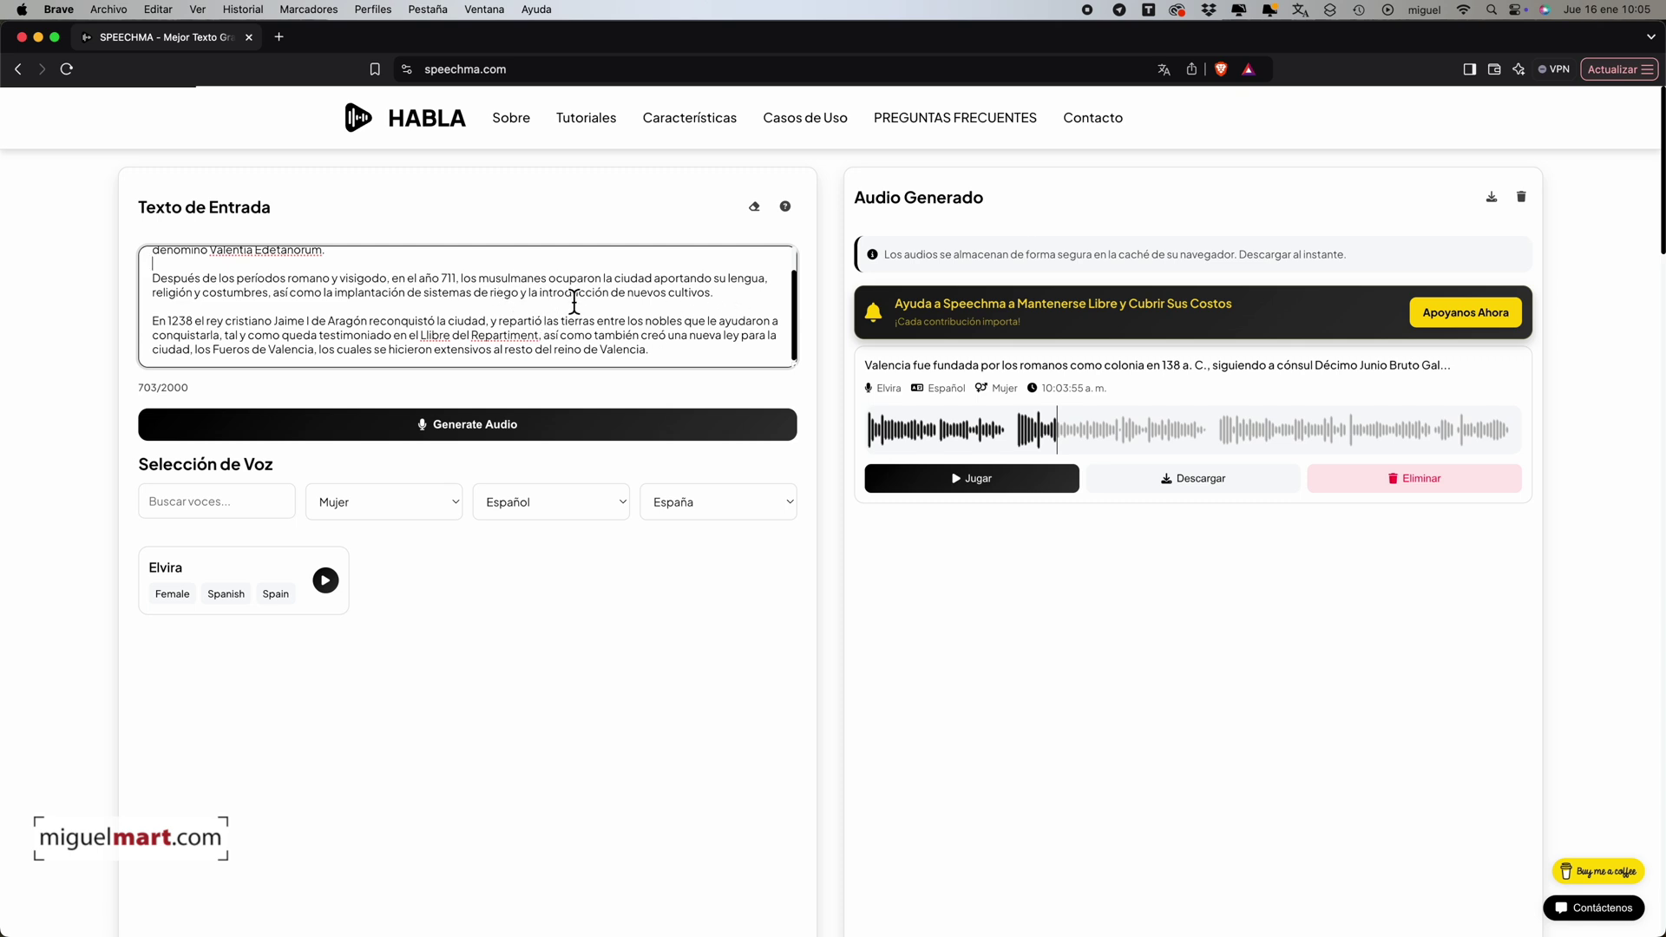
{"action": "scroll", "coordinate": [360, 287], "scroll_direction": "up", "scroll_amount": 3}
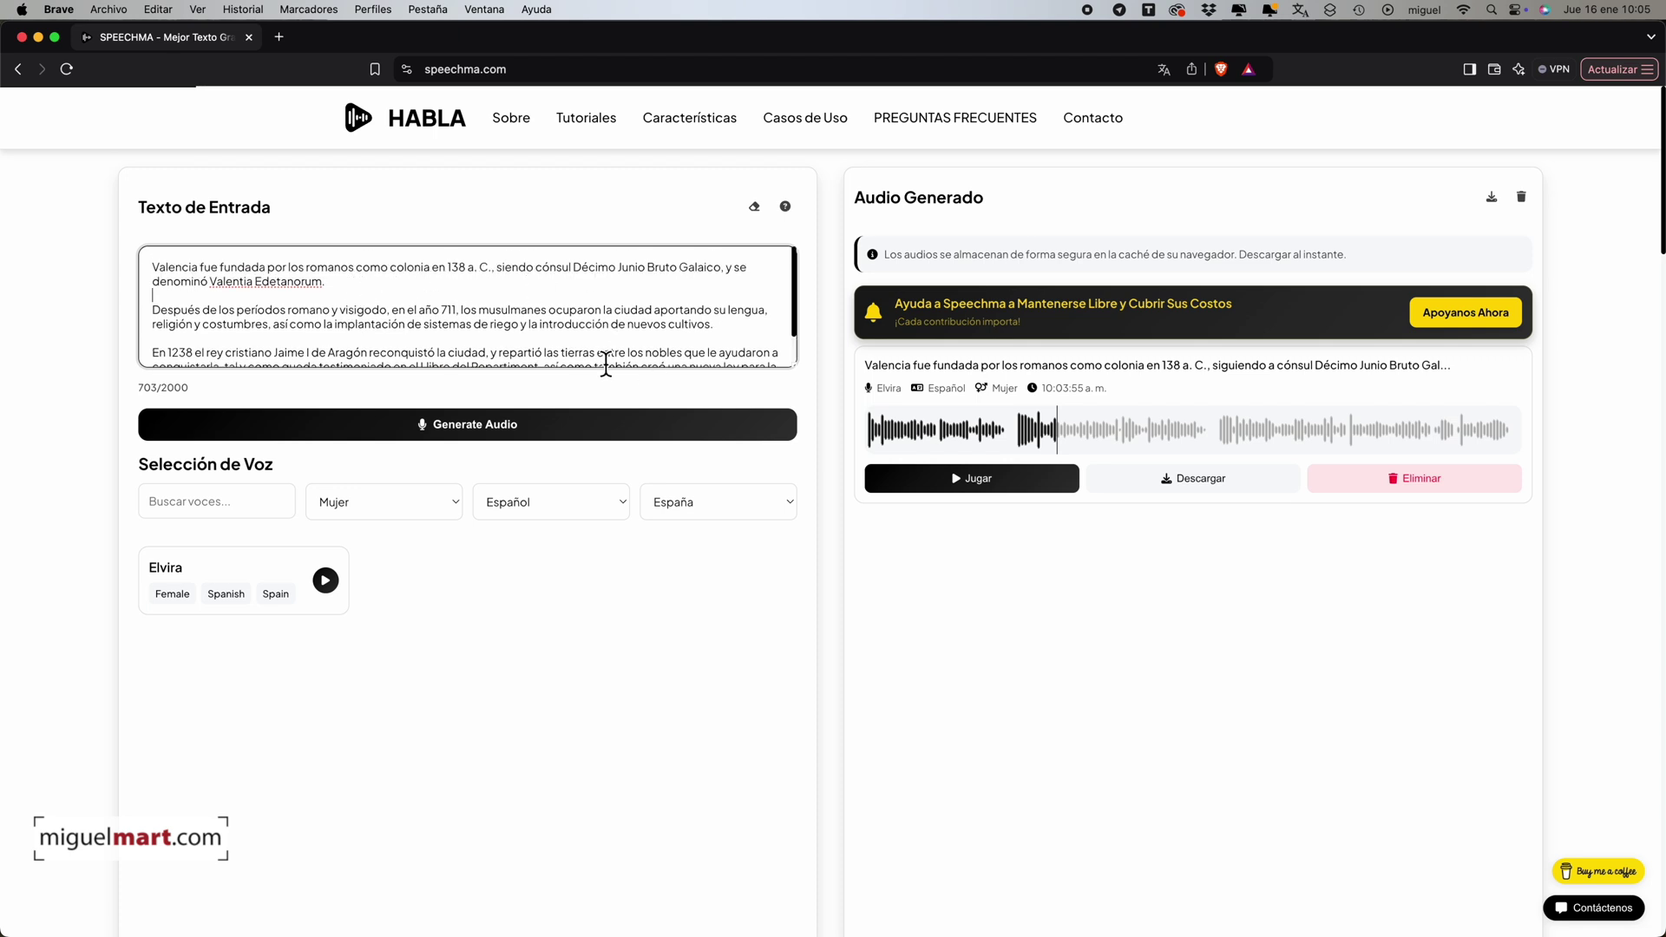
{"action": "scroll", "coordinate": [606, 363], "scroll_direction": "down", "scroll_amount": 1}
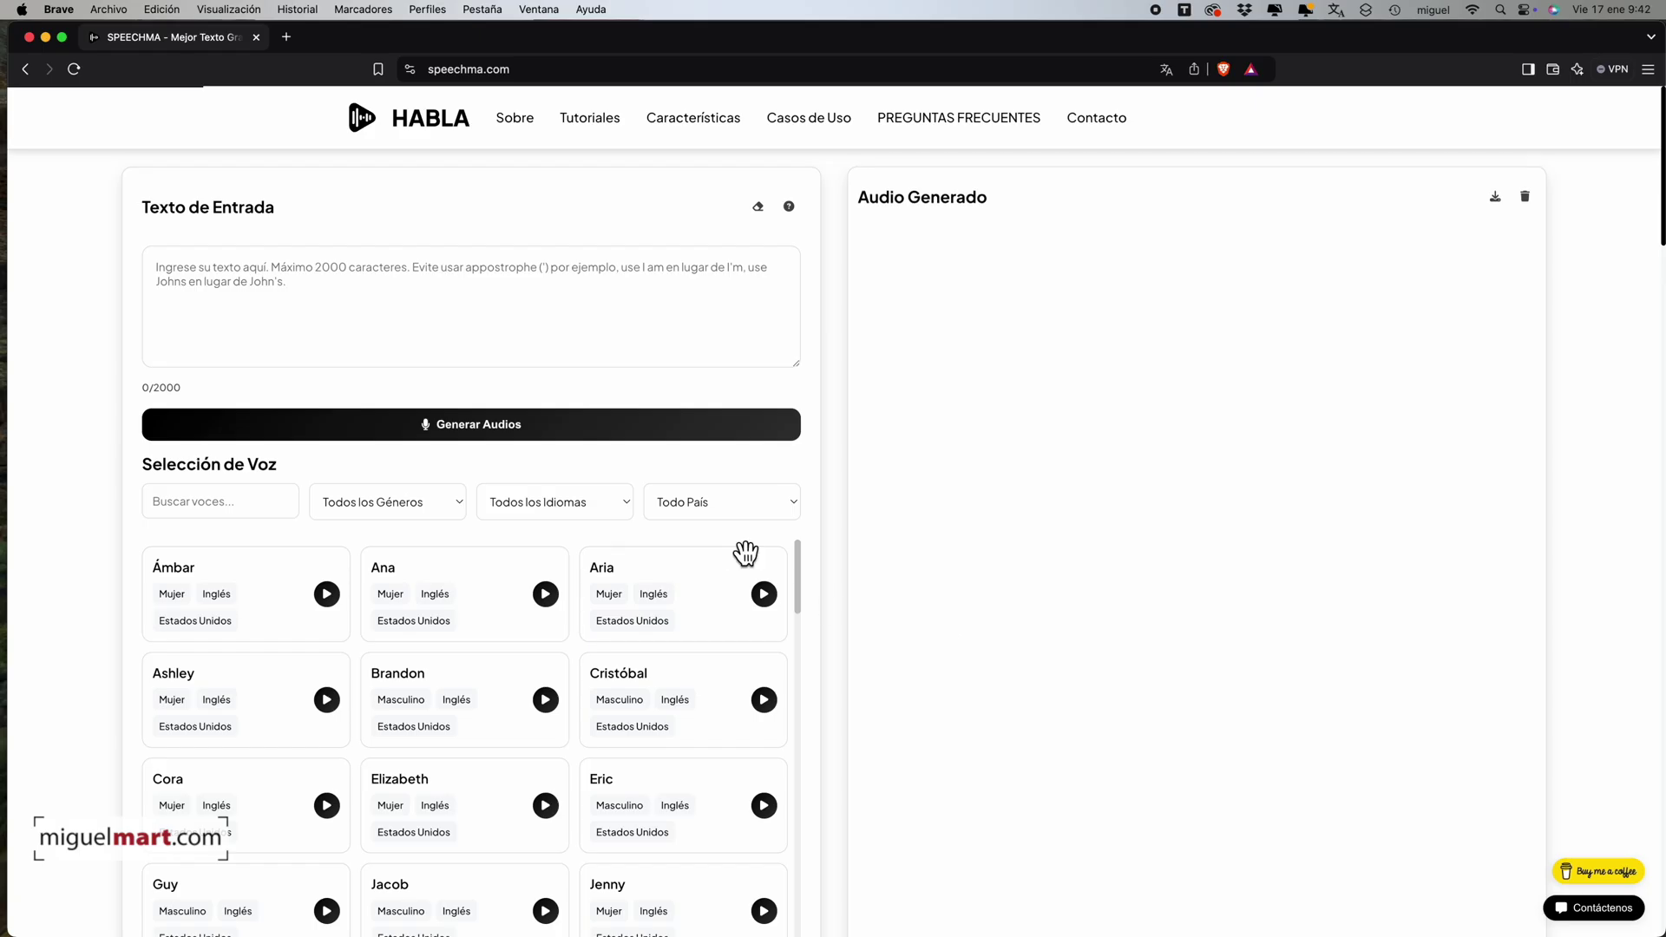
- Browse the unfiltered list of voices, examining their names, genders, languages and countries
{"action": "scroll", "coordinate": [469, 761], "scroll_direction": "down", "scroll_amount": 3}
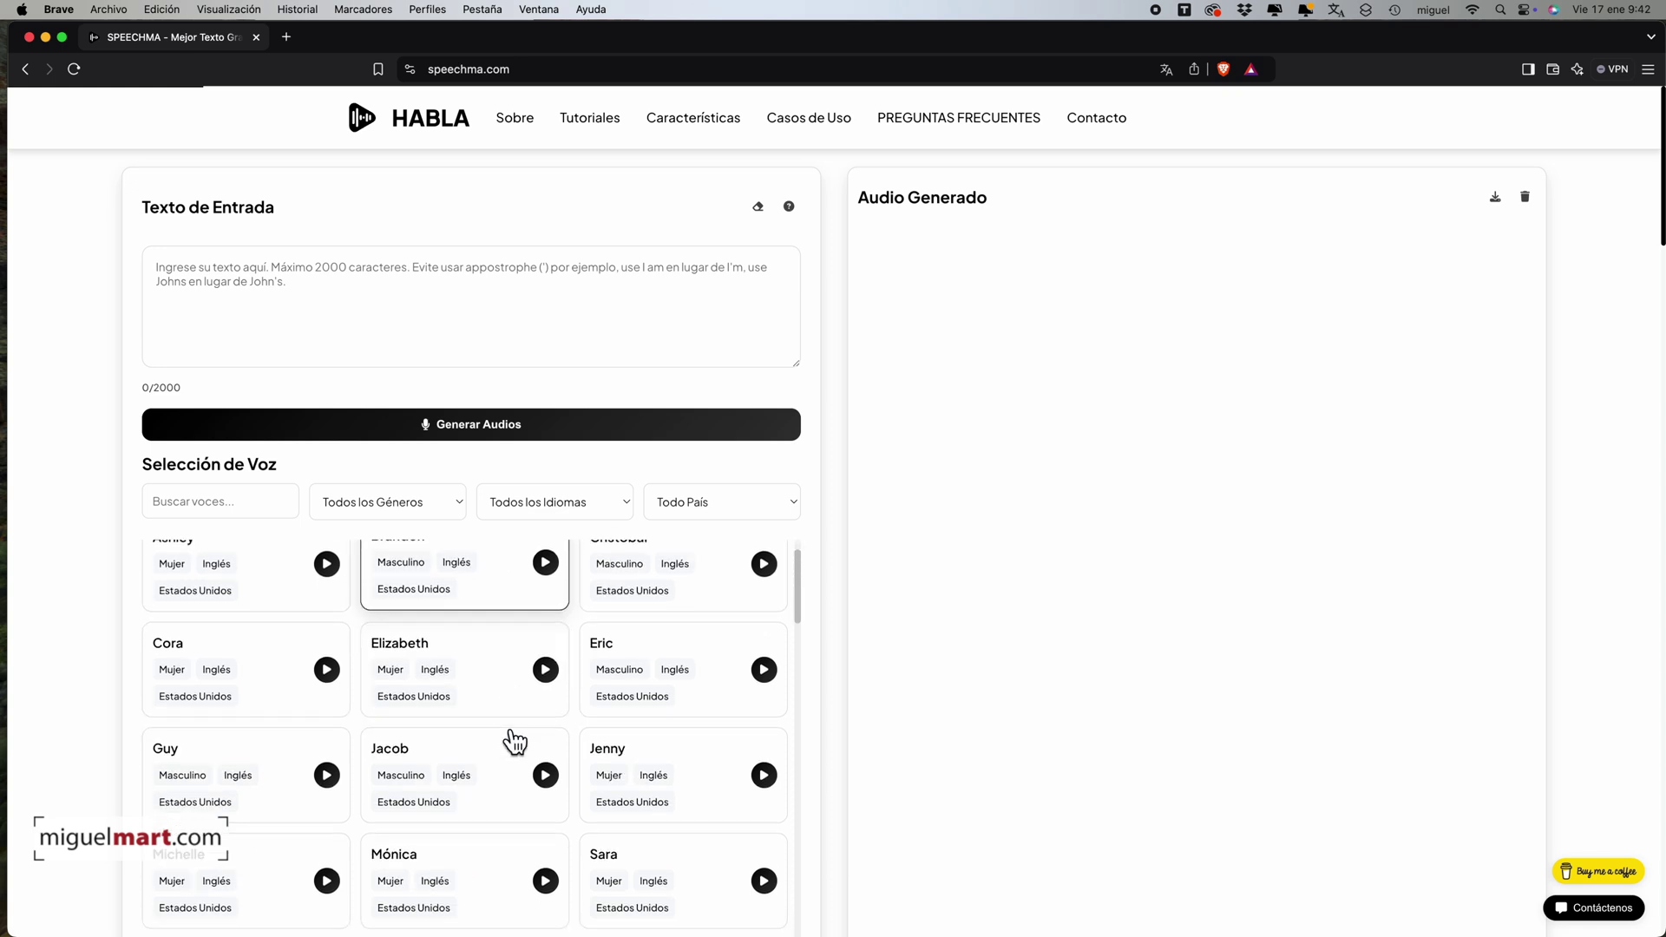
{"action": "scroll", "coordinate": [454, 729], "scroll_direction": "up", "scroll_amount": 3}
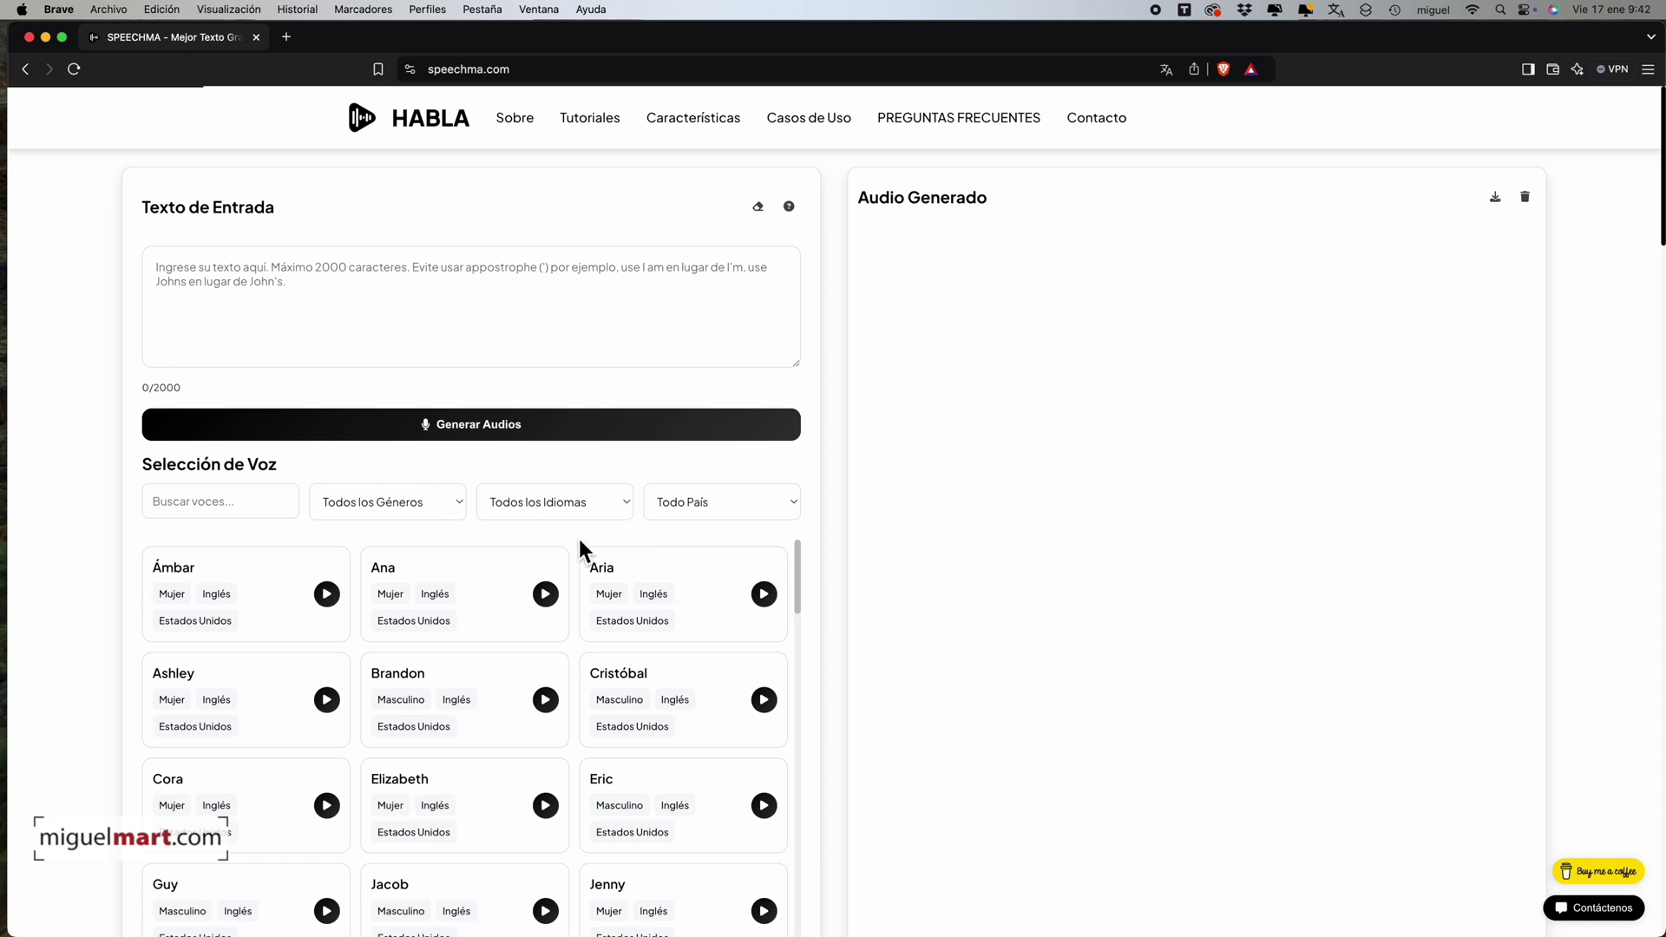
{"action": "scroll", "coordinate": [547, 684], "scroll_direction": "down", "scroll_amount": 10}
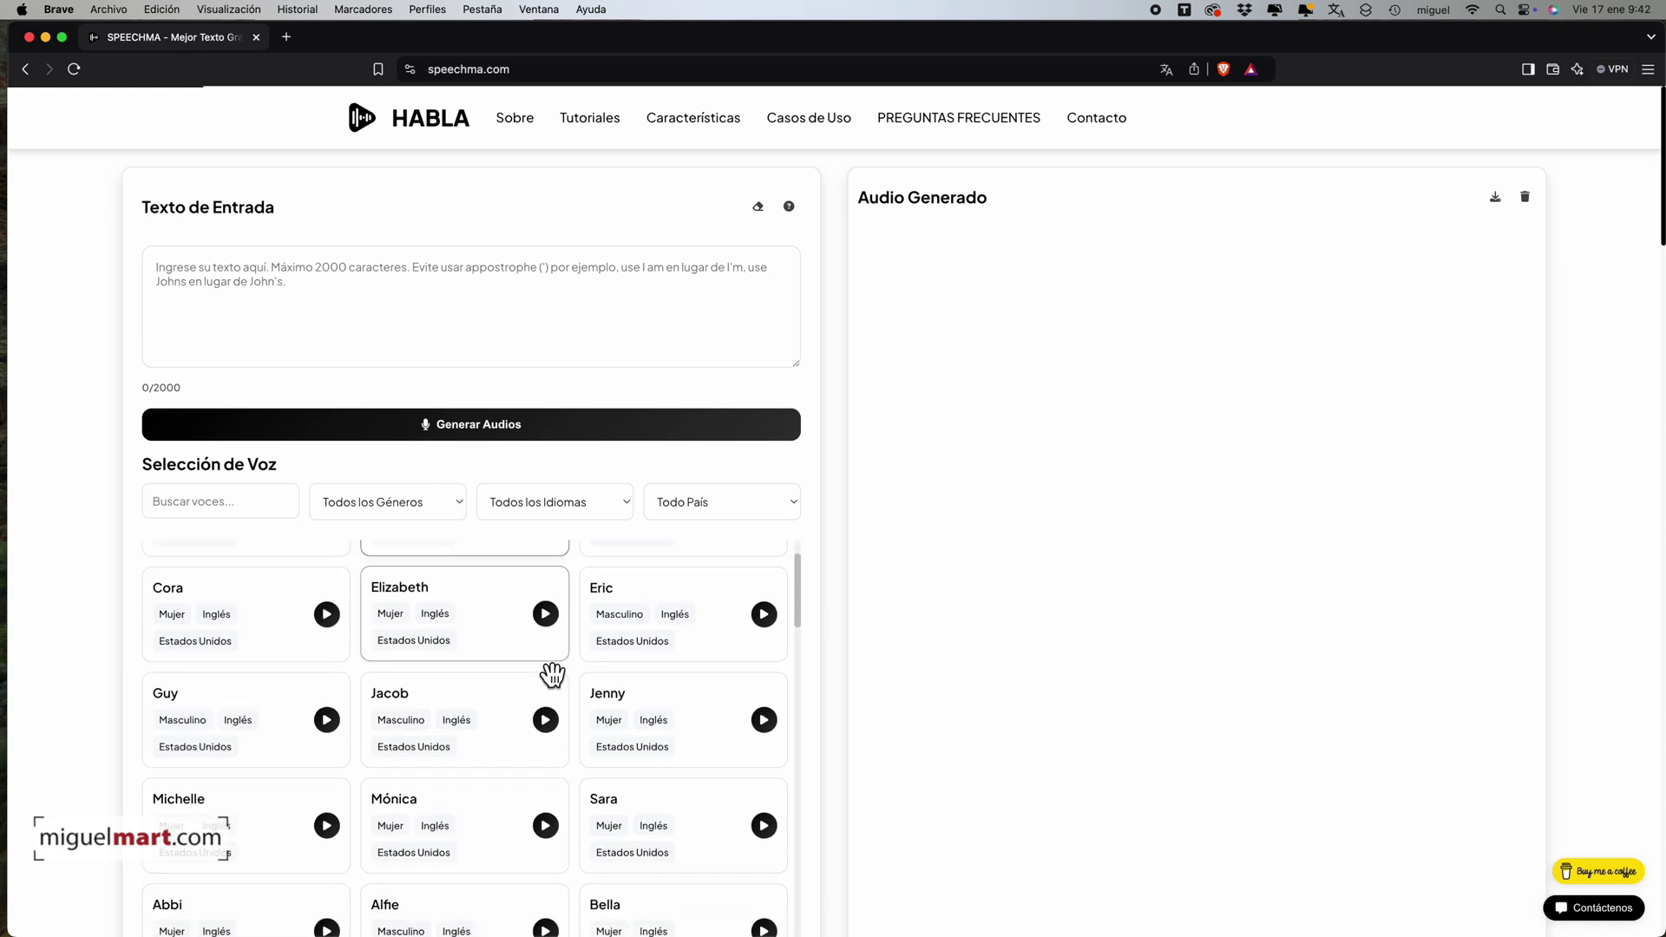
{"action": "scroll", "coordinate": [548, 686], "scroll_direction": "up", "scroll_amount": 10}
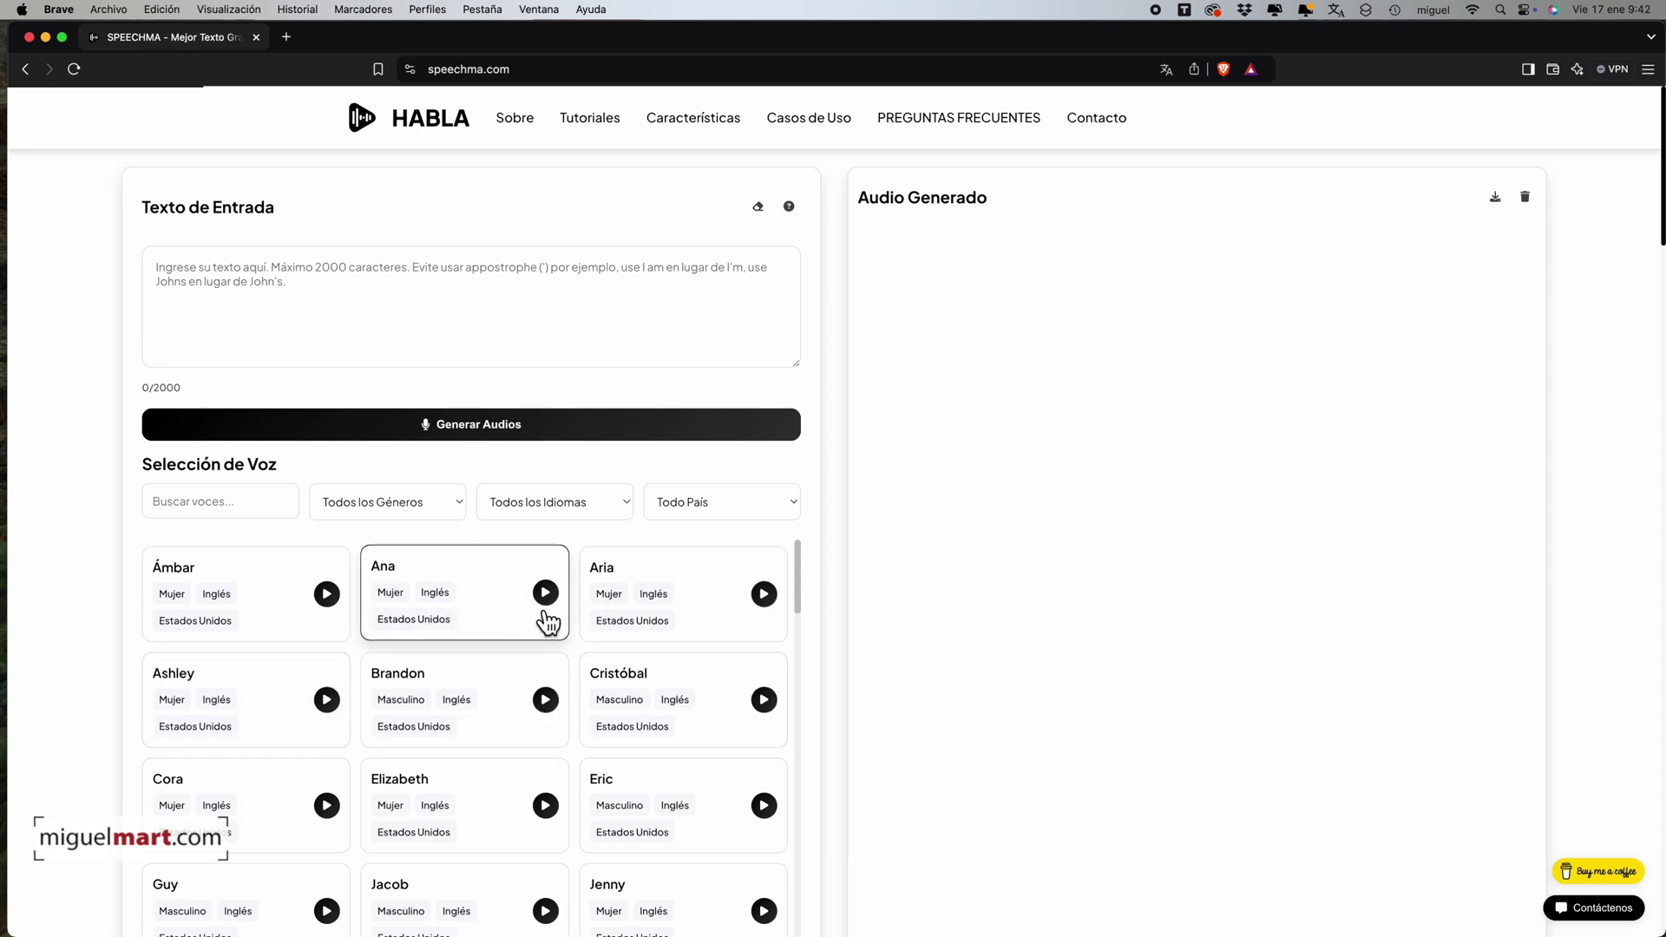
{"action": "scroll", "coordinate": [607, 595], "scroll_direction": "down", "scroll_amount": 7}
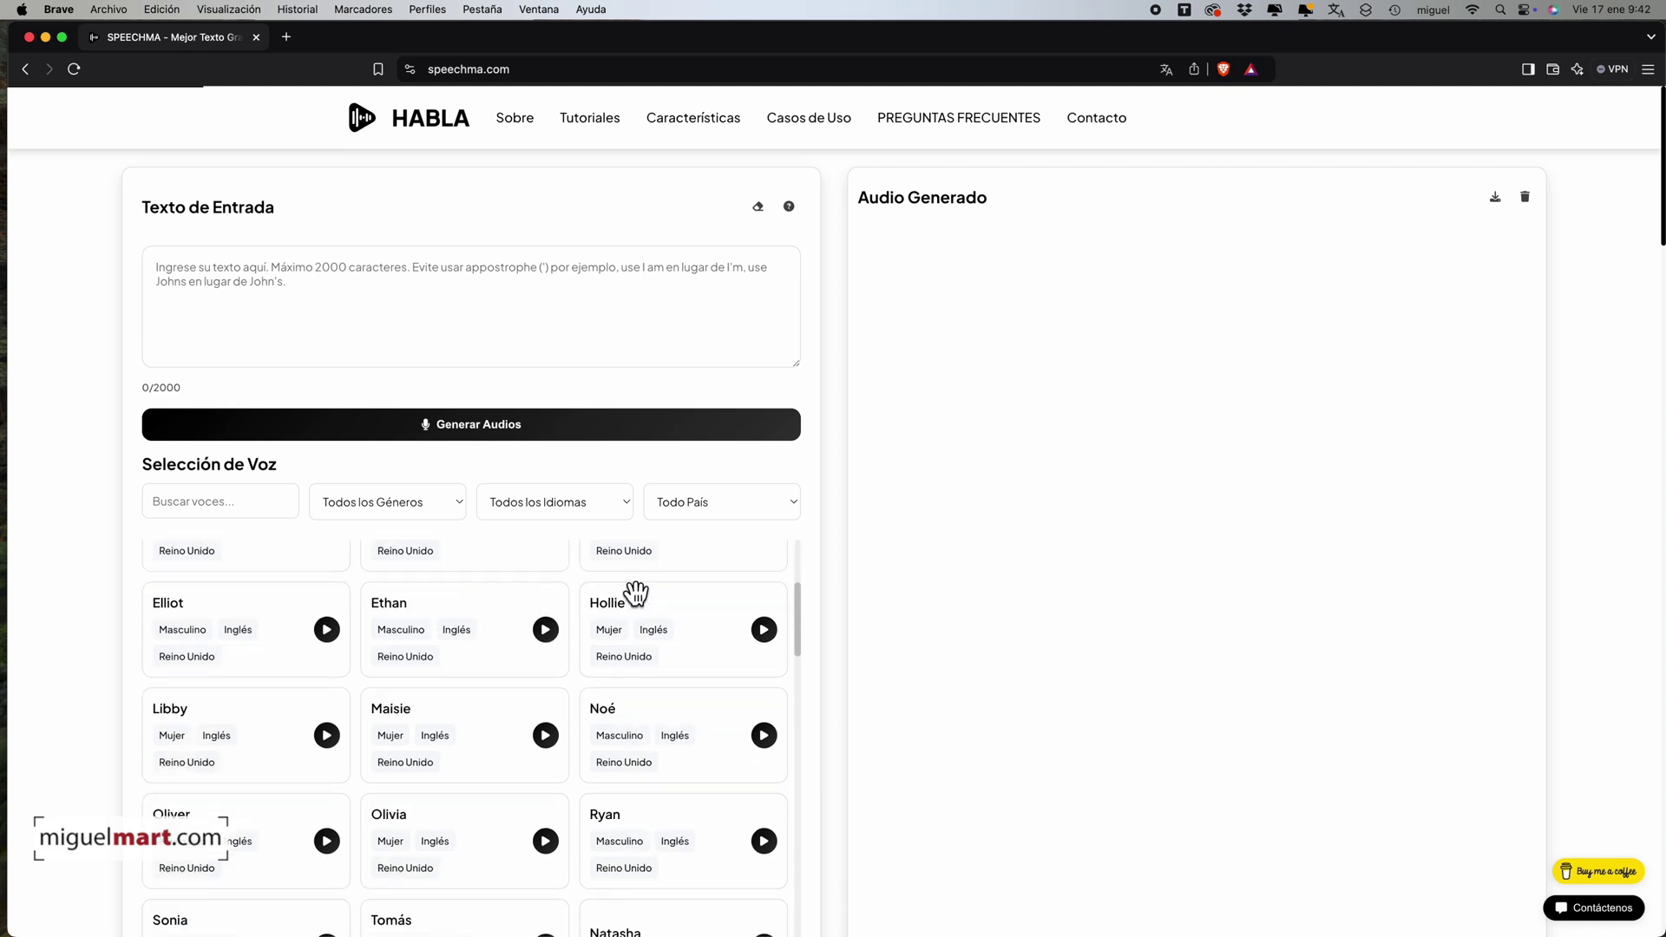
{"action": "scroll", "coordinate": [587, 618], "scroll_direction": "up", "scroll_amount": 7}
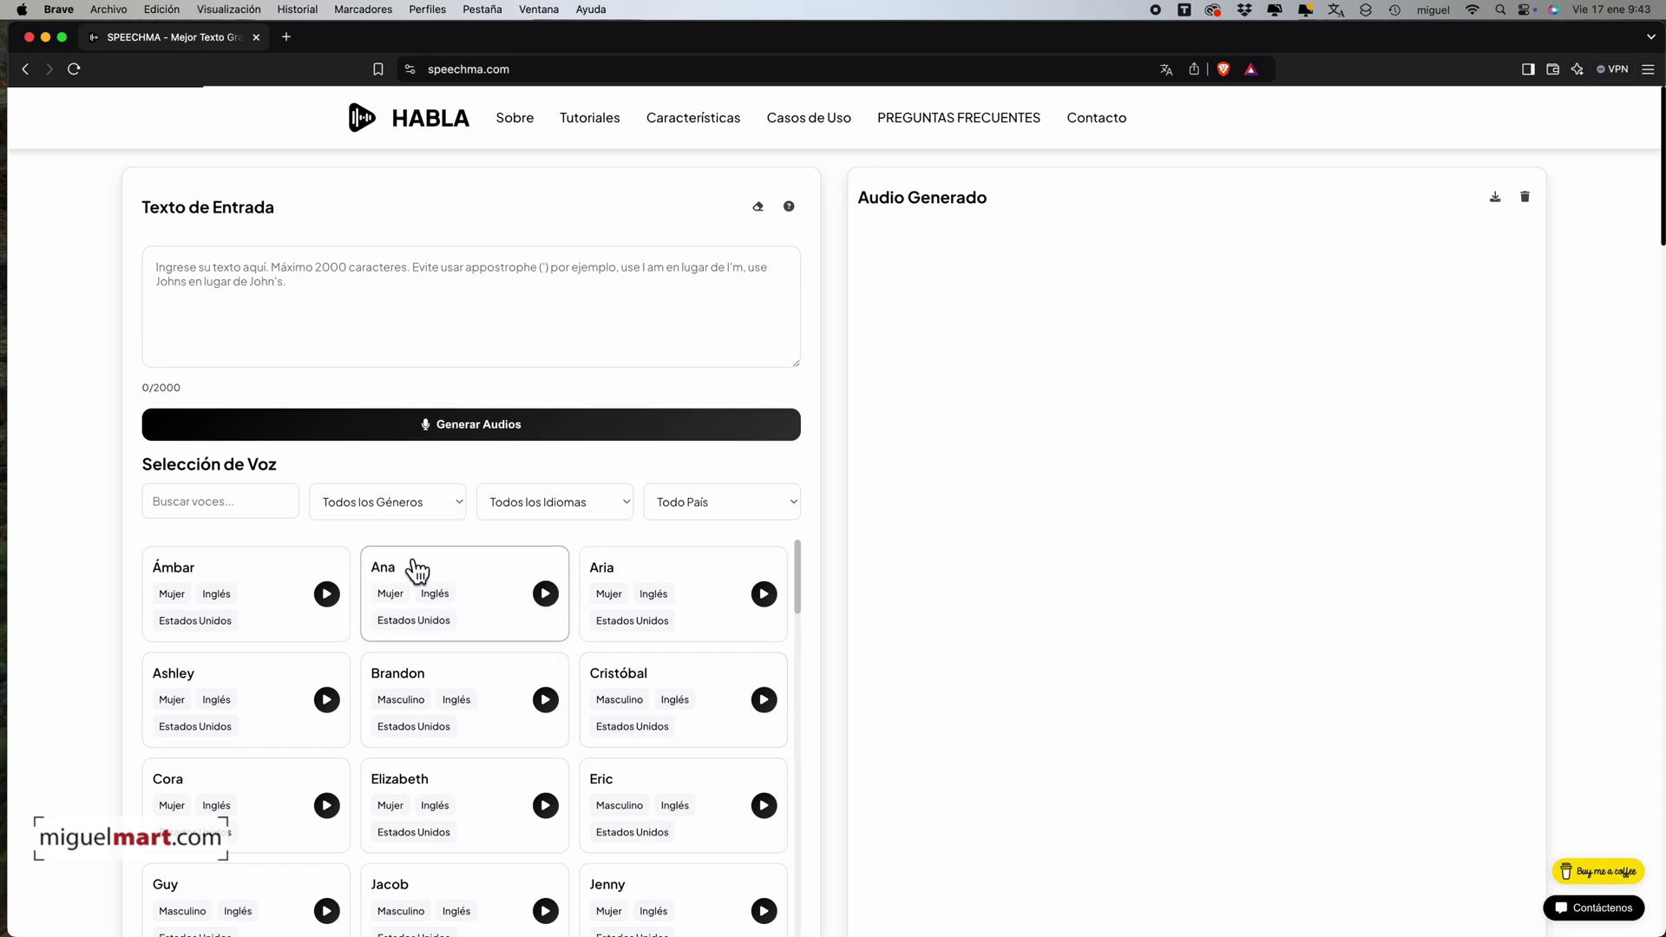
- Search the voices for Teresa and select the Spanish female voice from Equatorial Guinea
{"action": "left_click", "coordinate": [264, 517]}
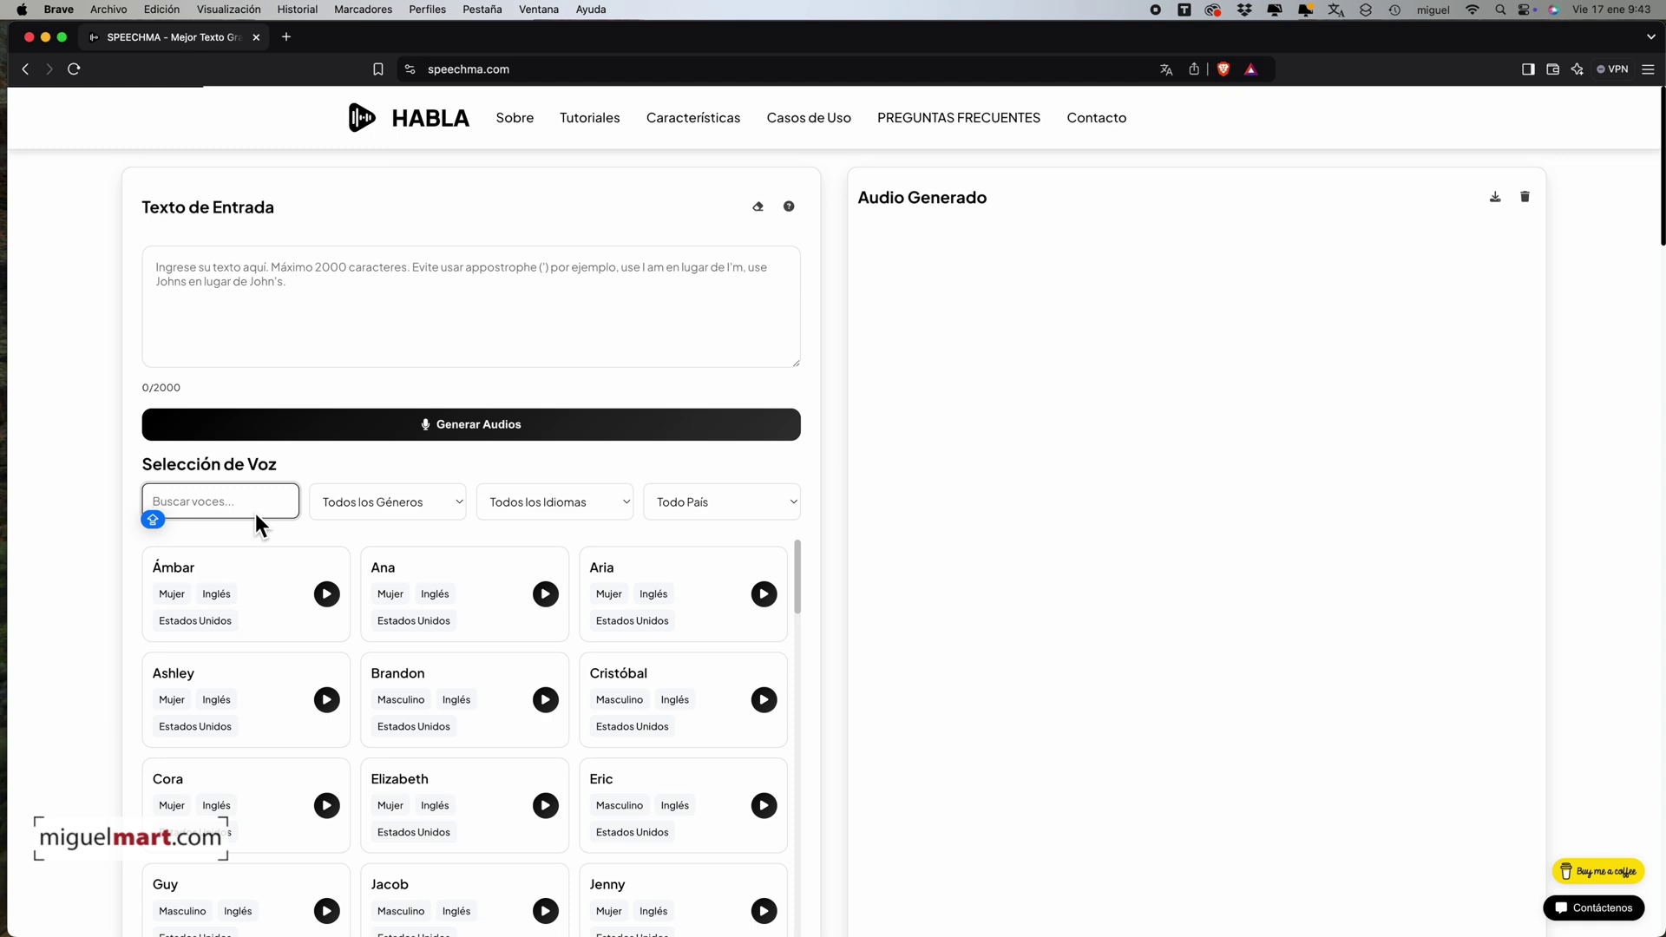
{"action": "type", "text": "Teresa"}
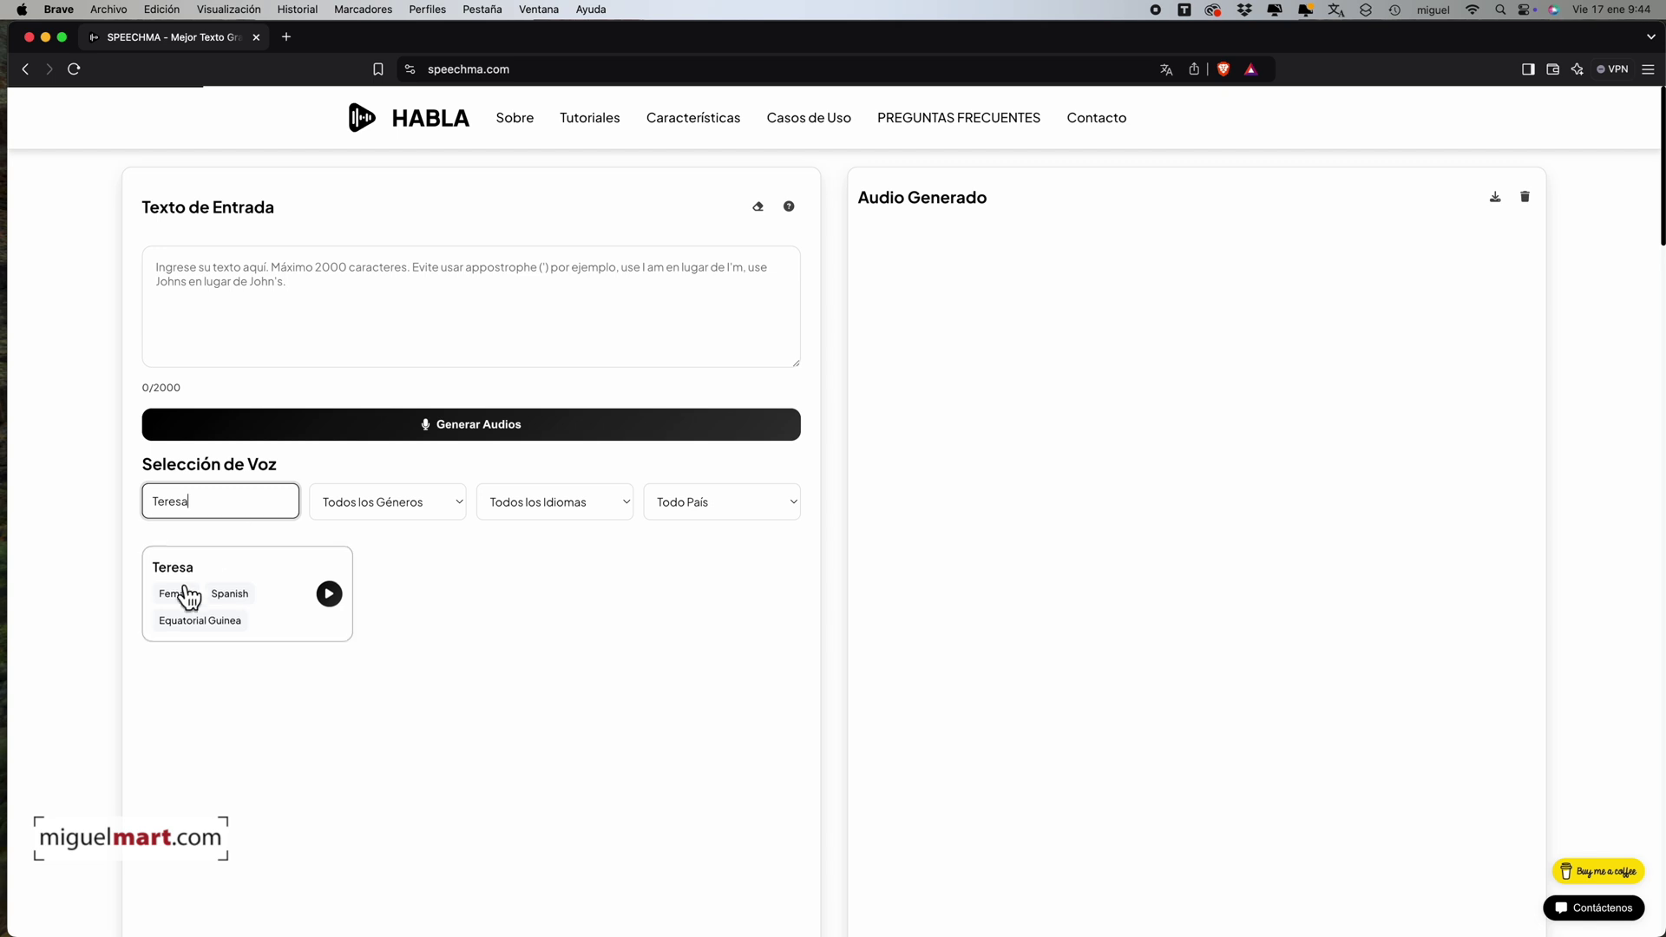
{"action": "left_click", "coordinate": [271, 585]}
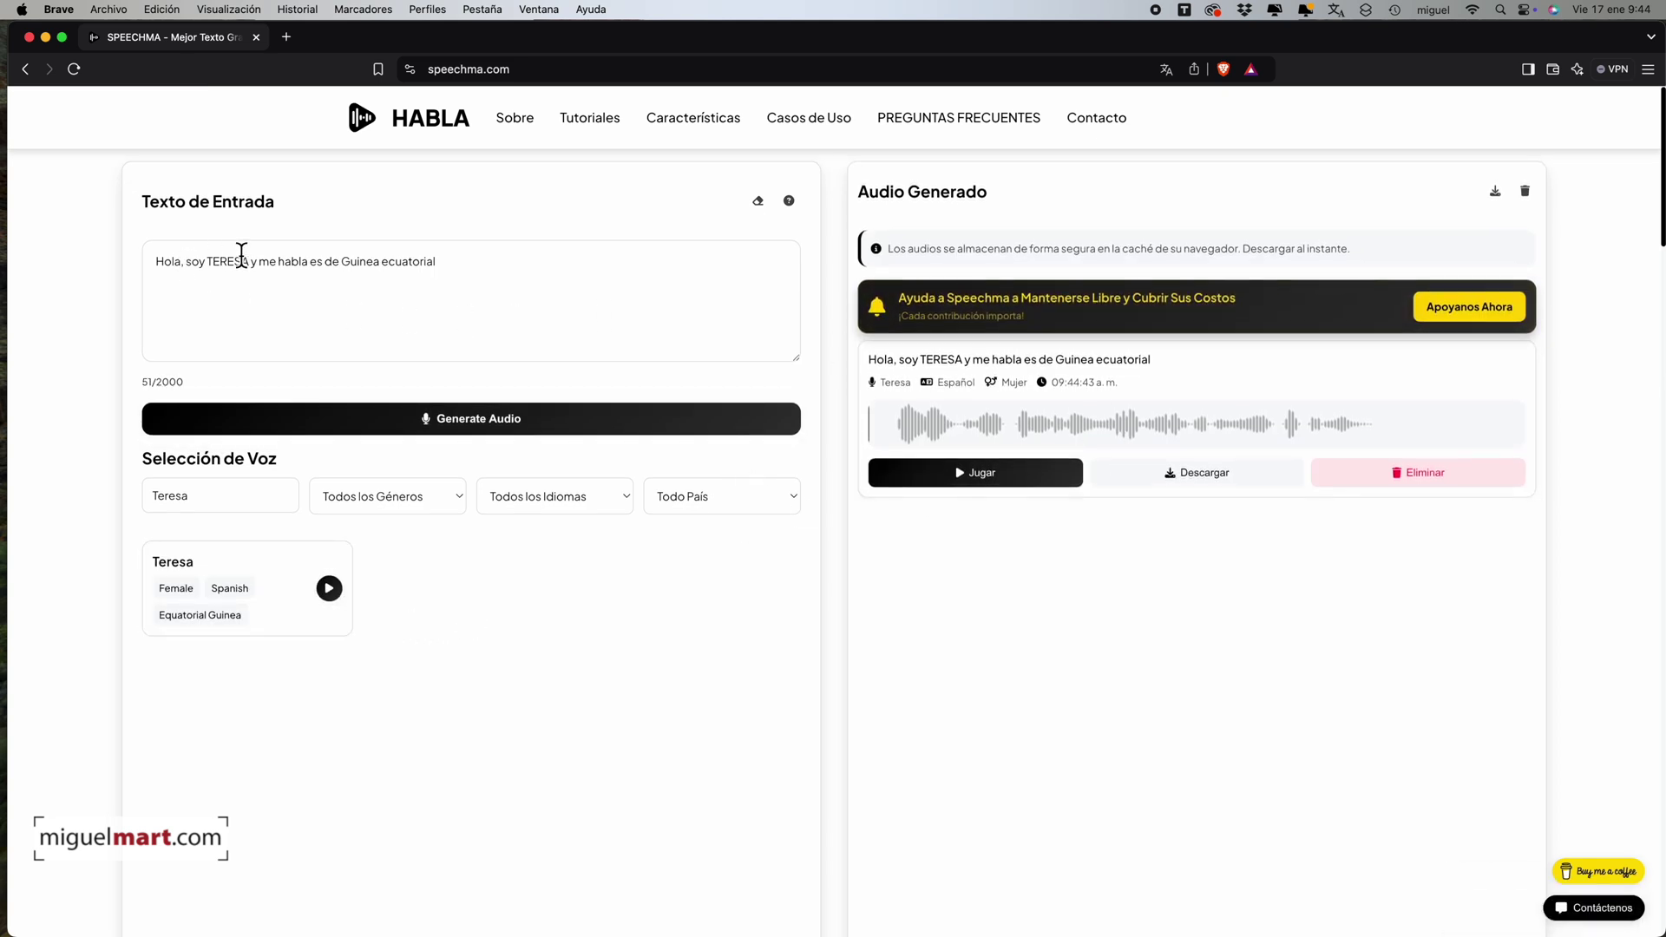
- Play the generated Teresa audio and delete it from the generated audios
{"action": "left_click", "coordinate": [1021, 473]}
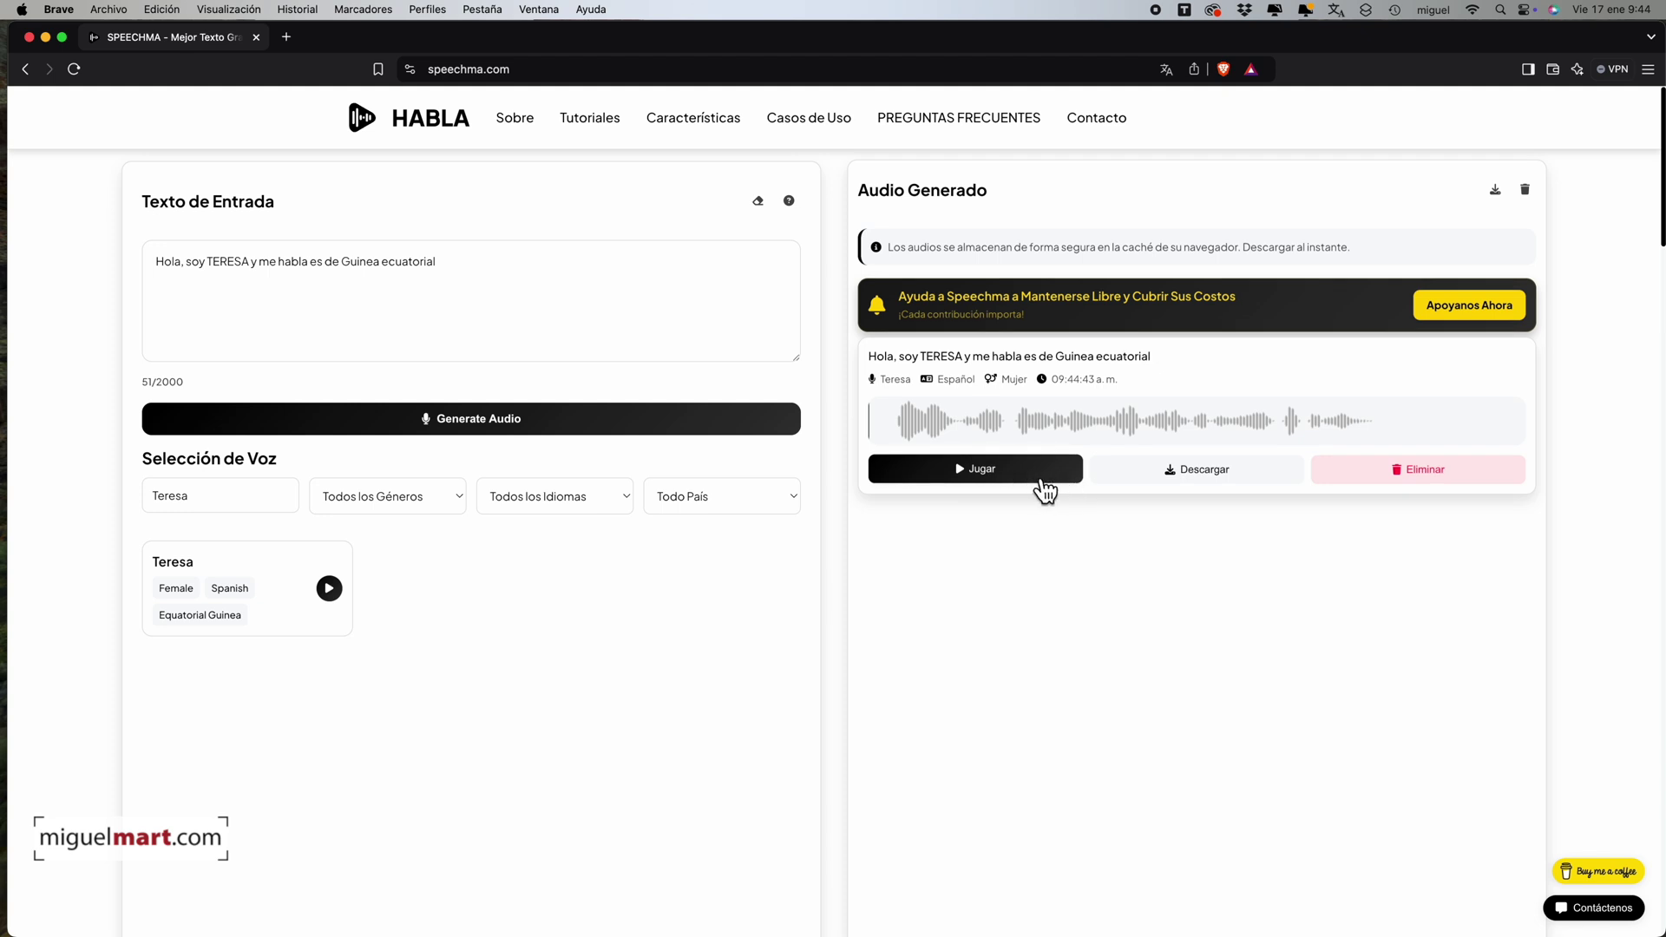
{"action": "left_click", "coordinate": [1428, 486]}
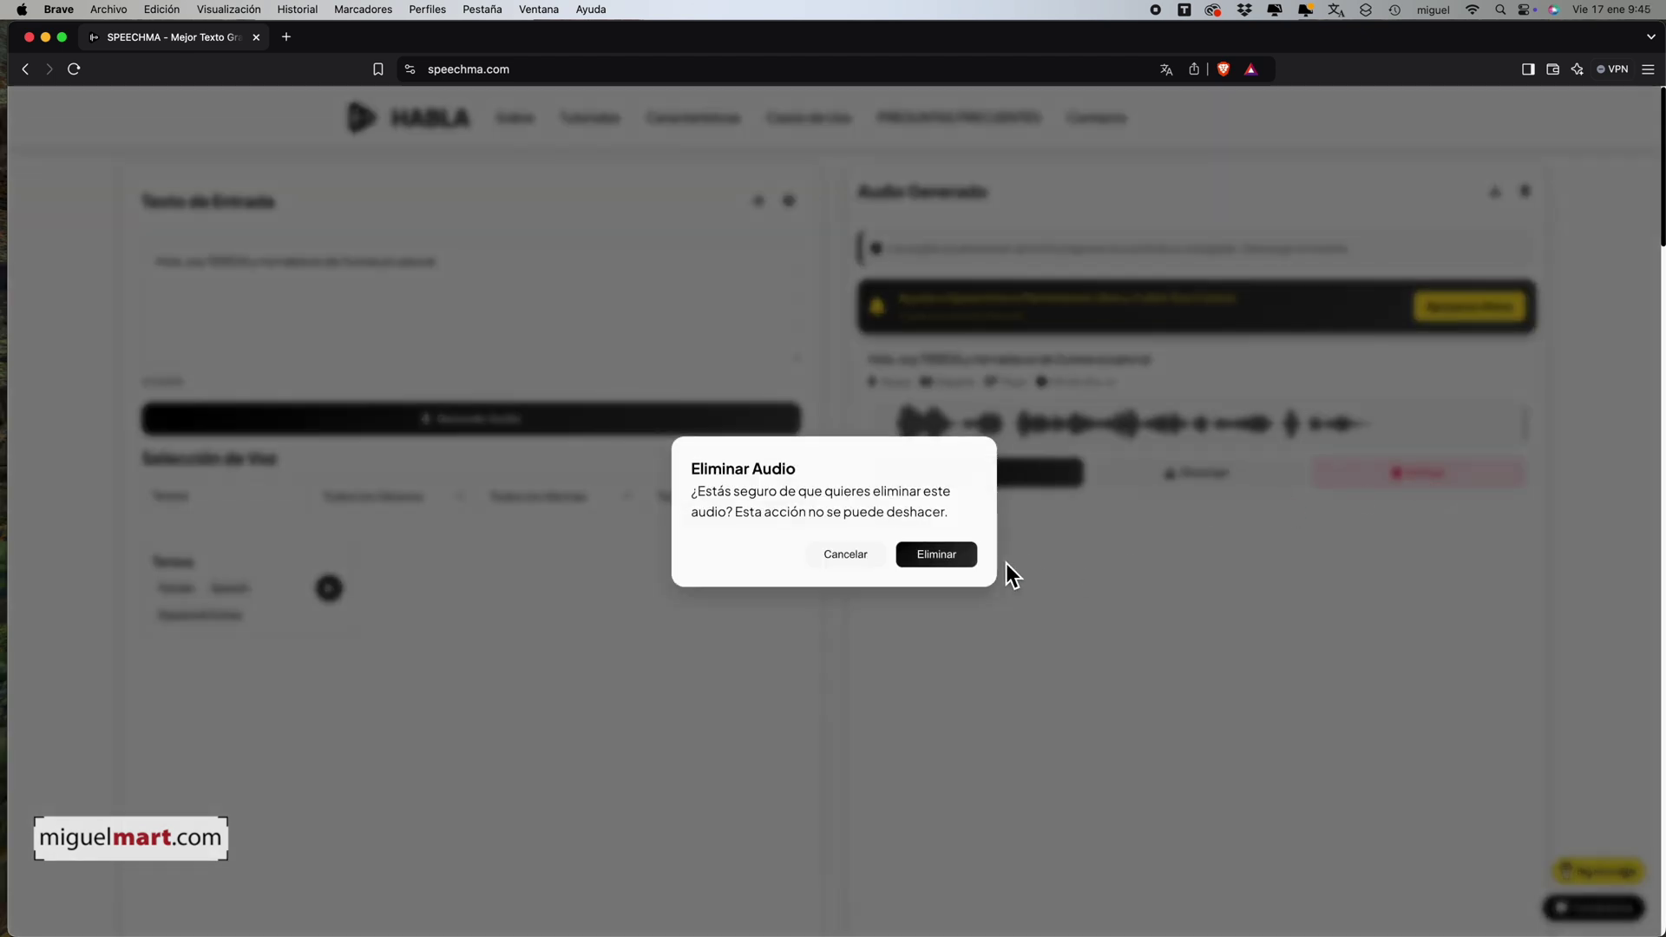
{"action": "left_click", "coordinate": [937, 559]}
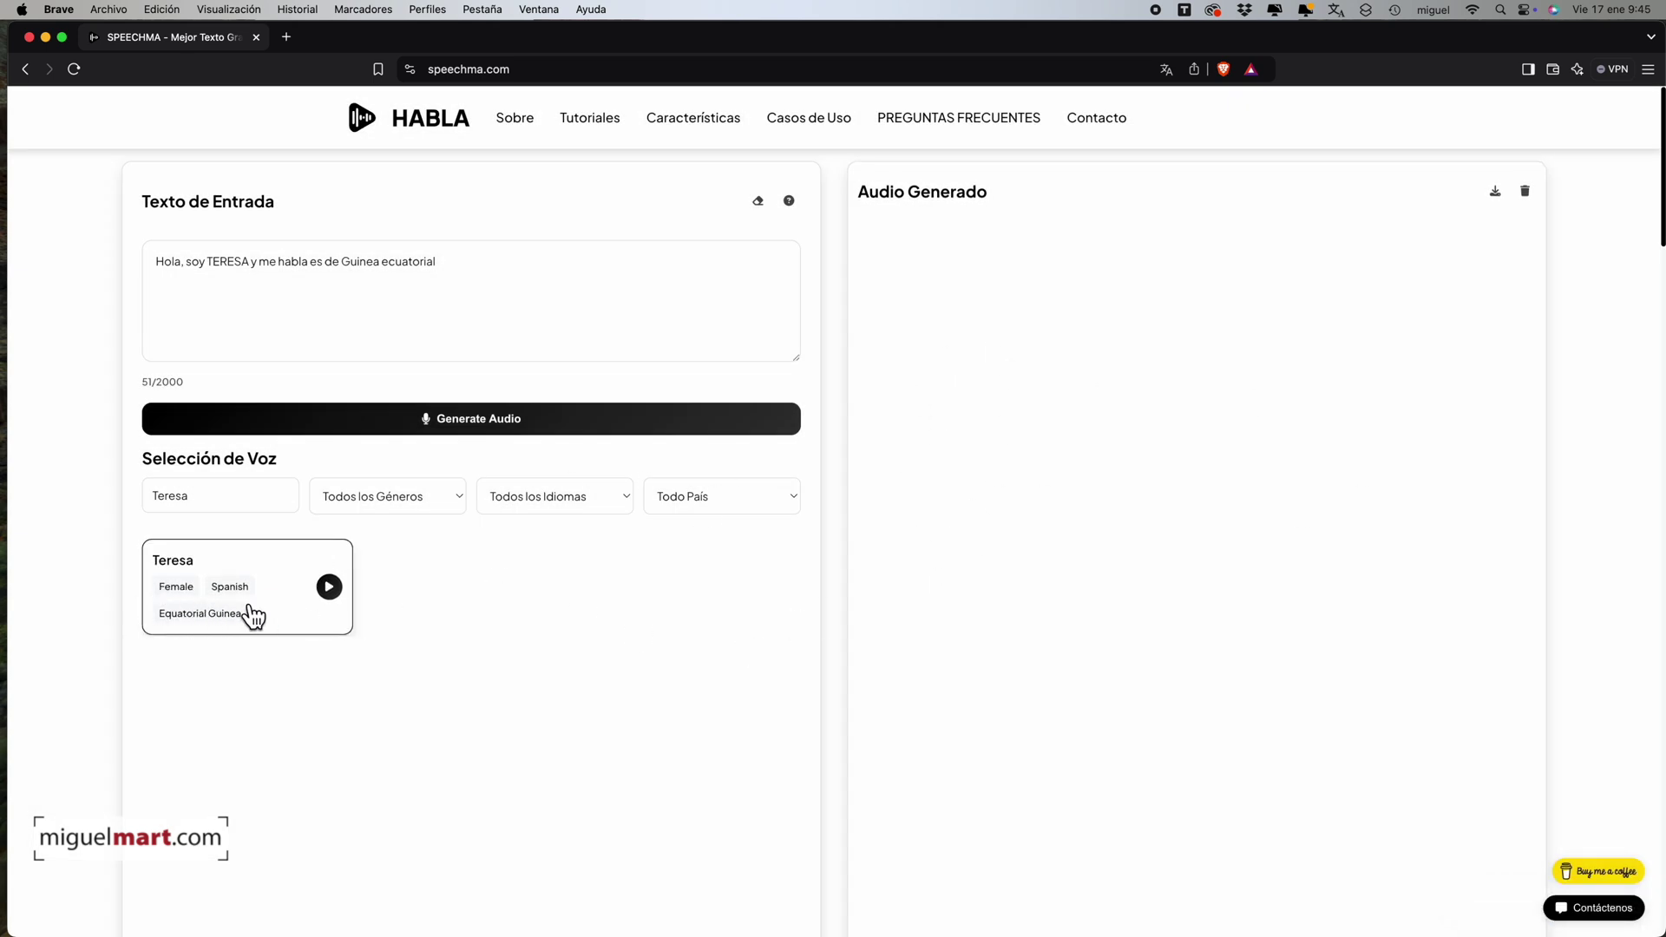
- Replace the voice search term with Belkys to find the Spanish female voice from Cuba
{"action": "double_click", "coordinate": [235, 502]}
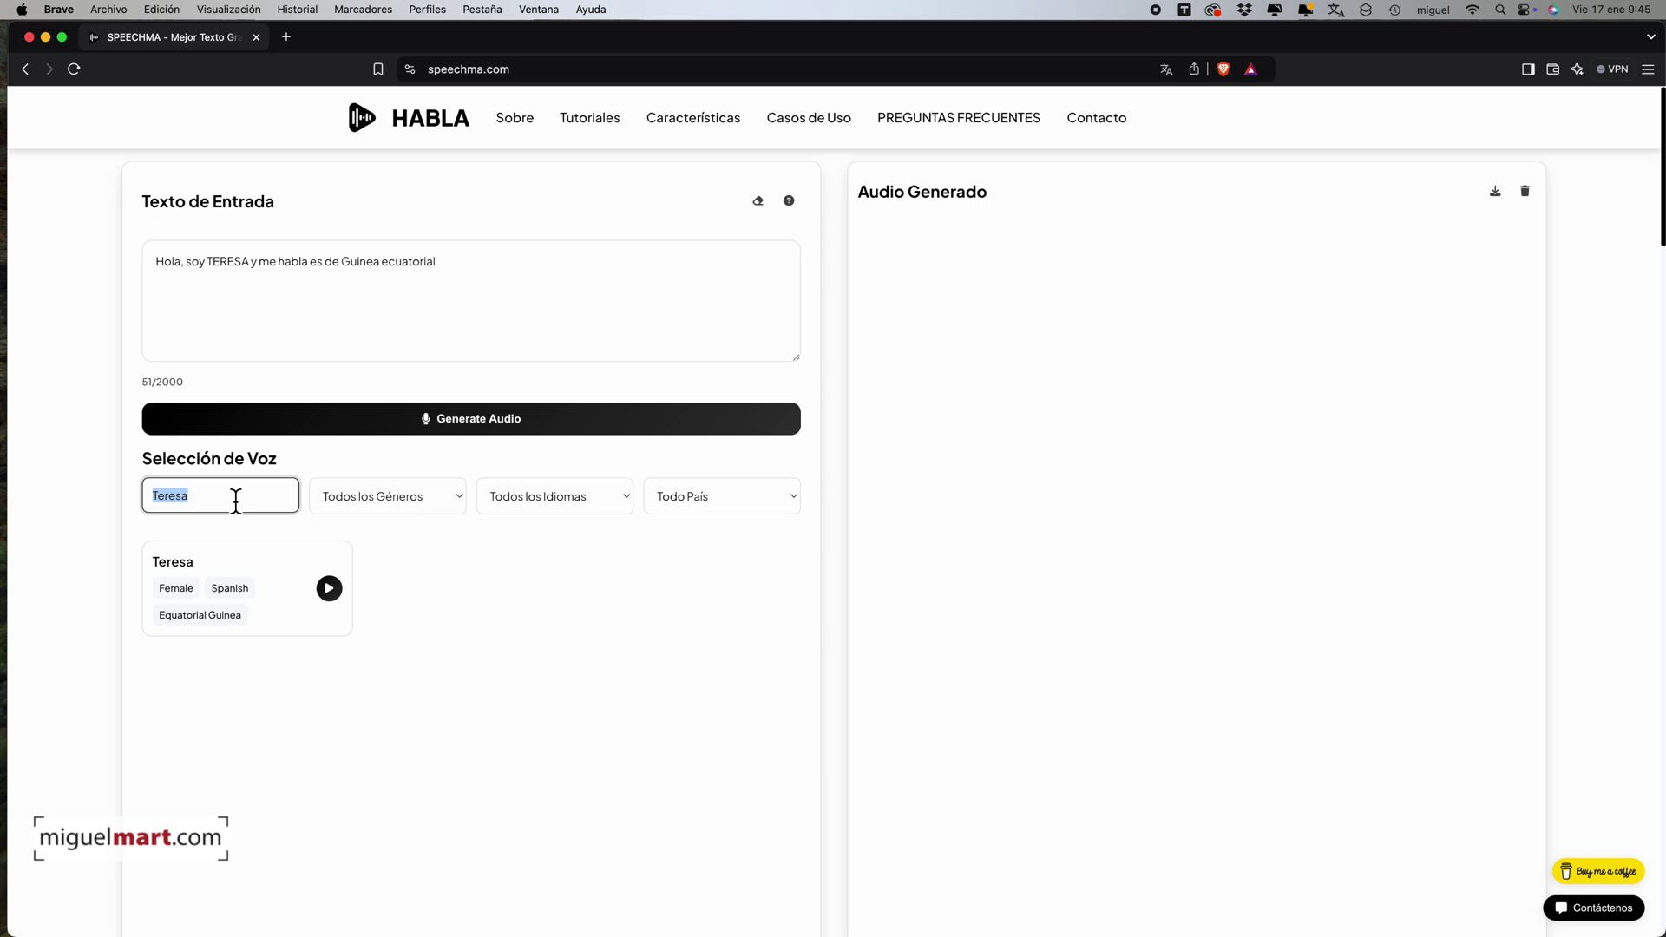
{"action": "type", "text": "Bel"}
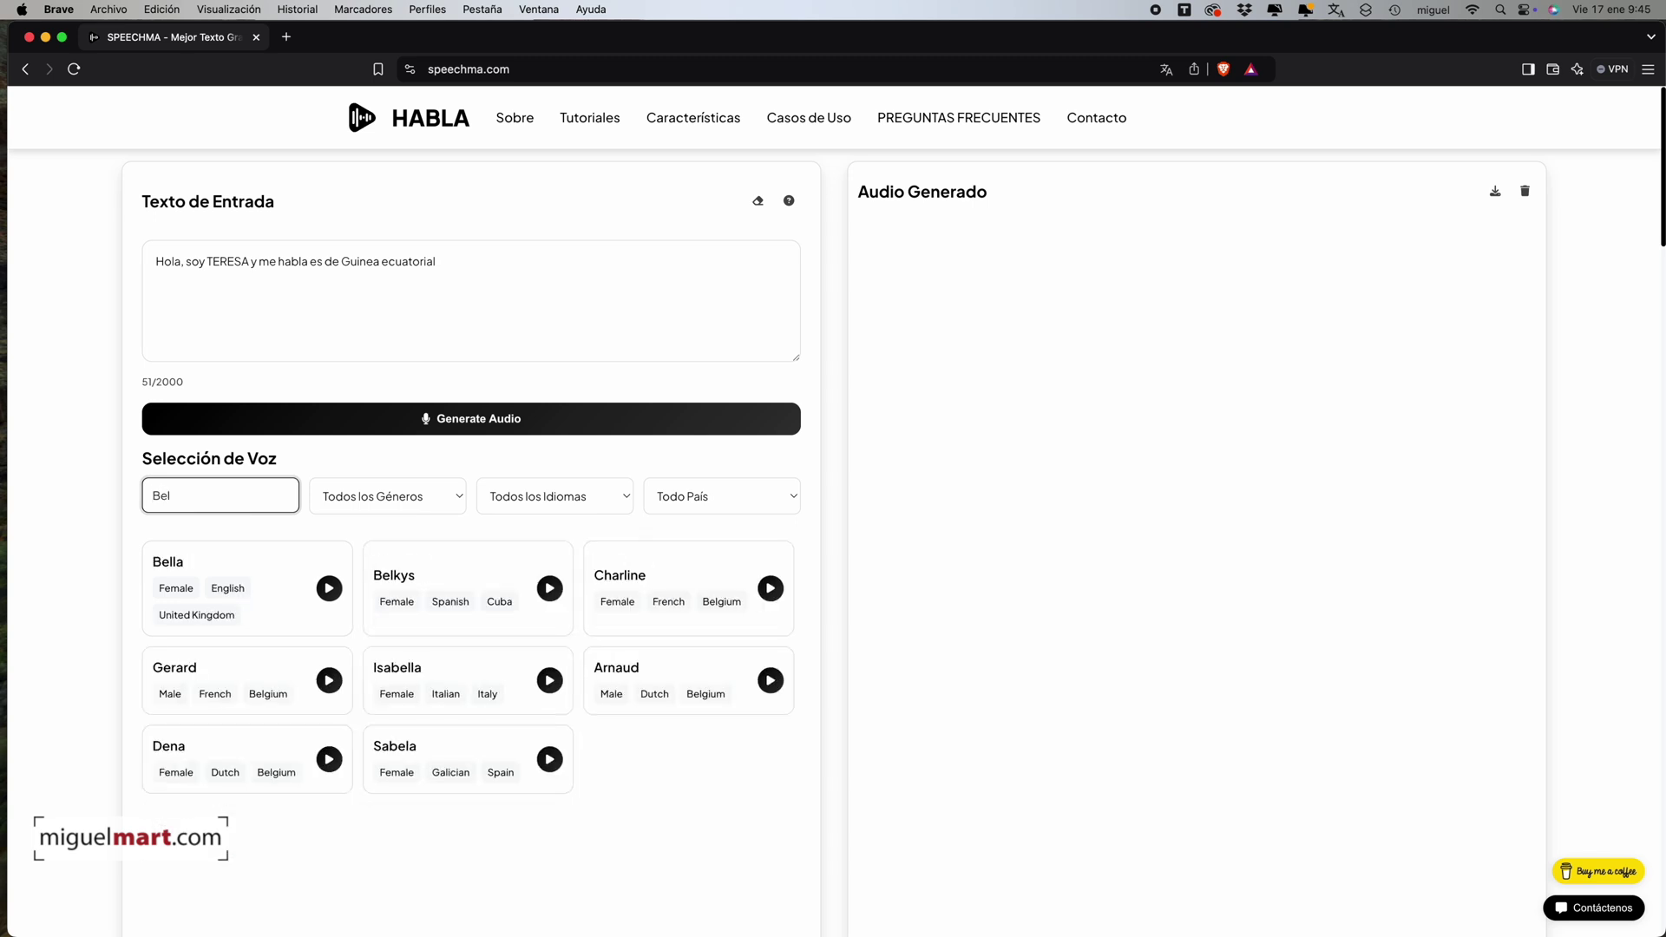
{"action": "type", "text": "kys"}
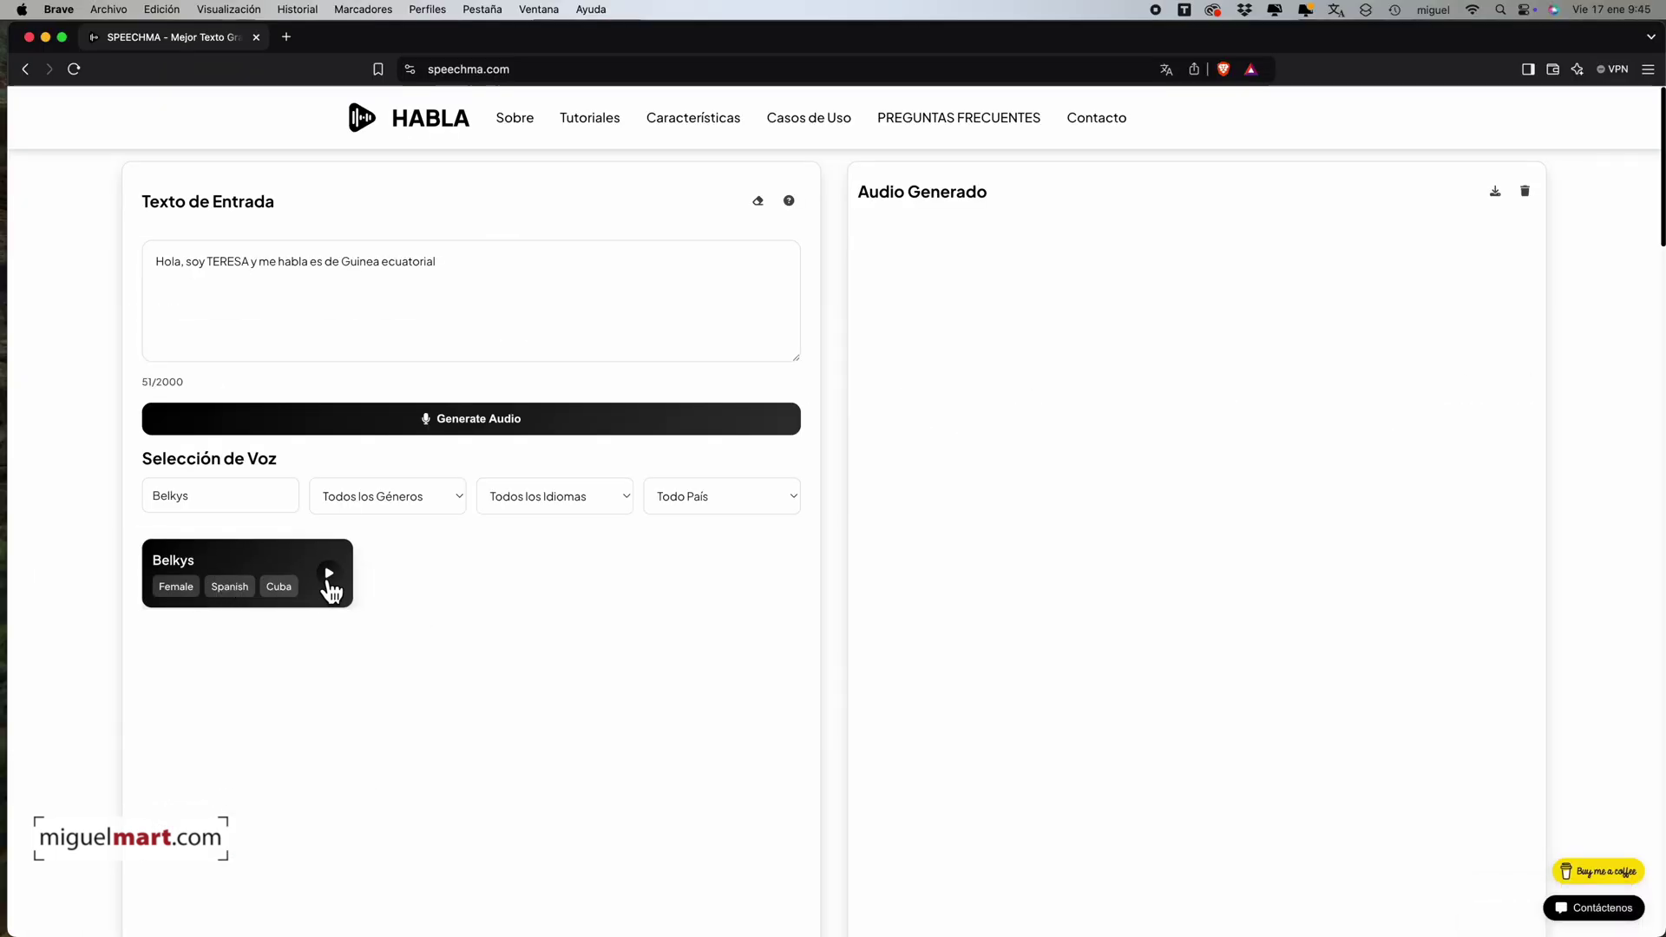